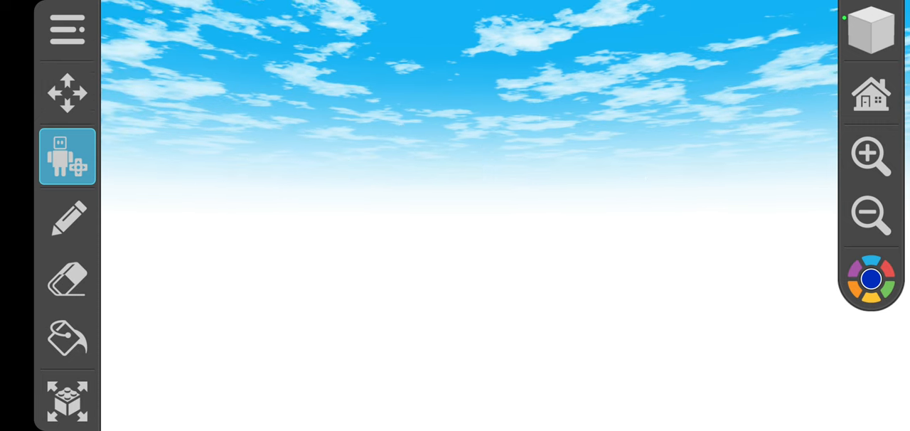
Slide the tall grey brick over to the left with the move tool
click(67, 401)
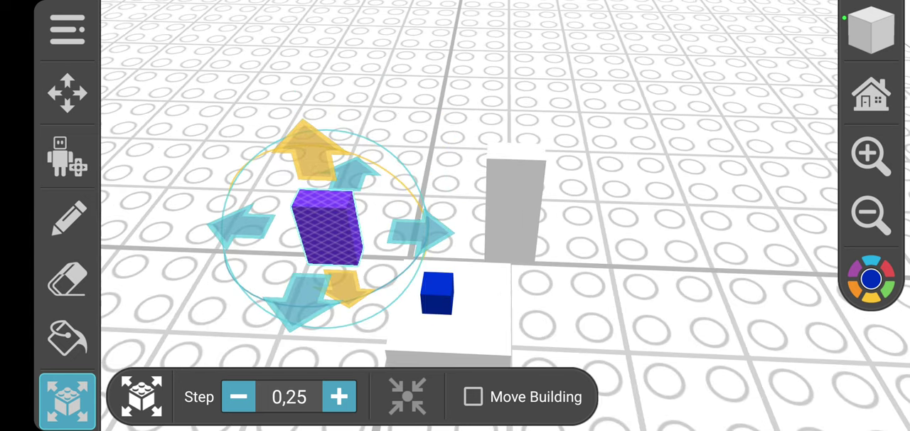
click(503, 207)
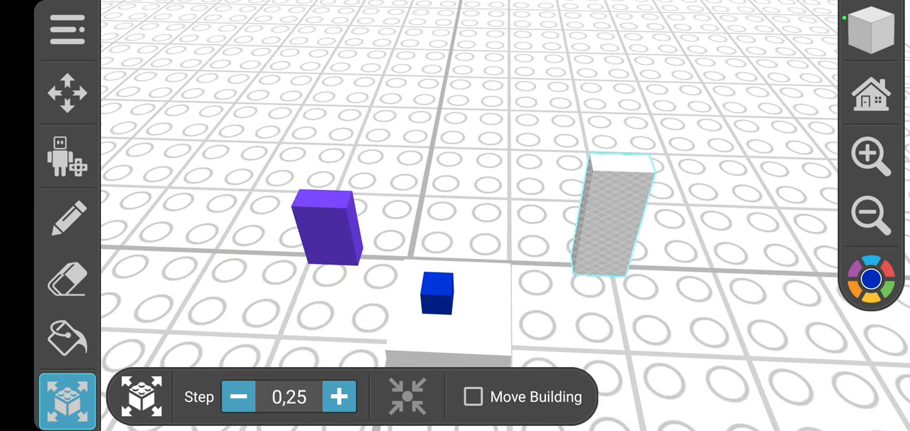
mouse_move(544, 213)
mouse_down()
mouse_move(469, 214)
mouse_move(544, 184)
mouse_move(591, 185)
mouse_up()
Lift the small blue cube off the white slab and set it back onto the slab
click(327, 227)
drag(327, 228, 388, 196)
click(437, 291)
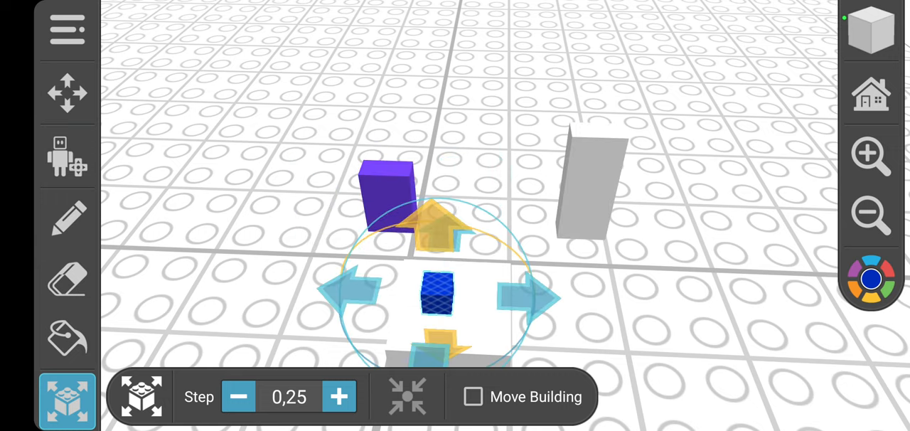
drag(437, 292, 427, 270)
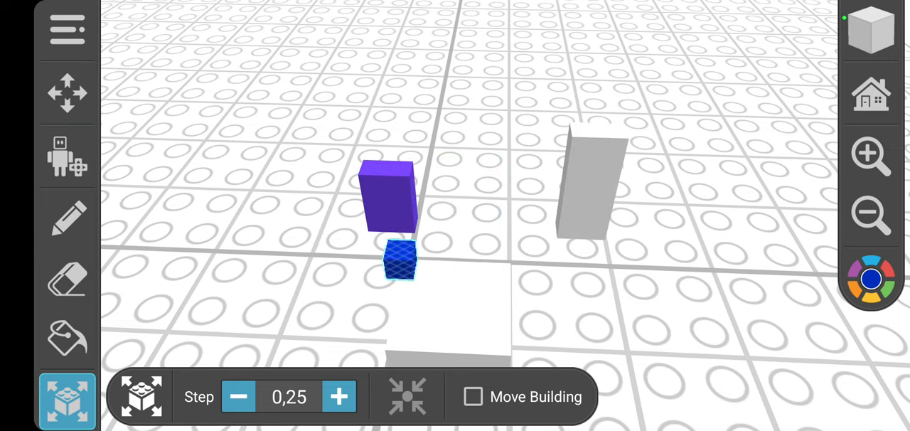
click(467, 293)
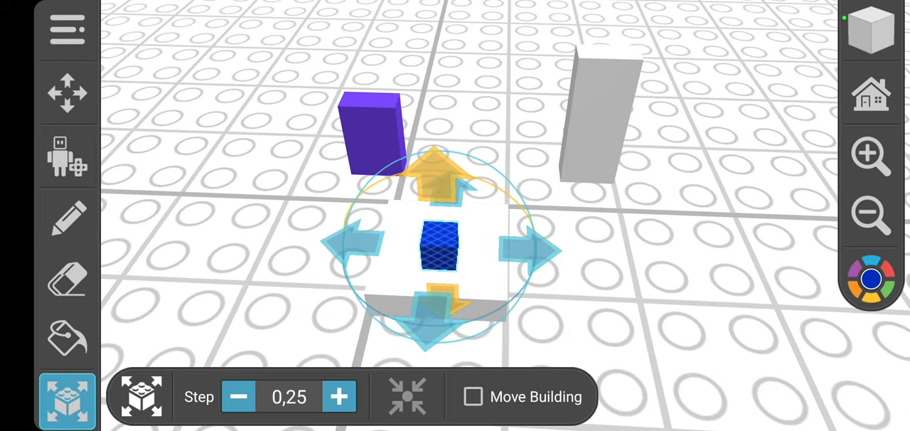
drag(370, 132, 427, 164)
Shift the tall grey brick further left and pick up the purple brick
click(327, 142)
click(597, 114)
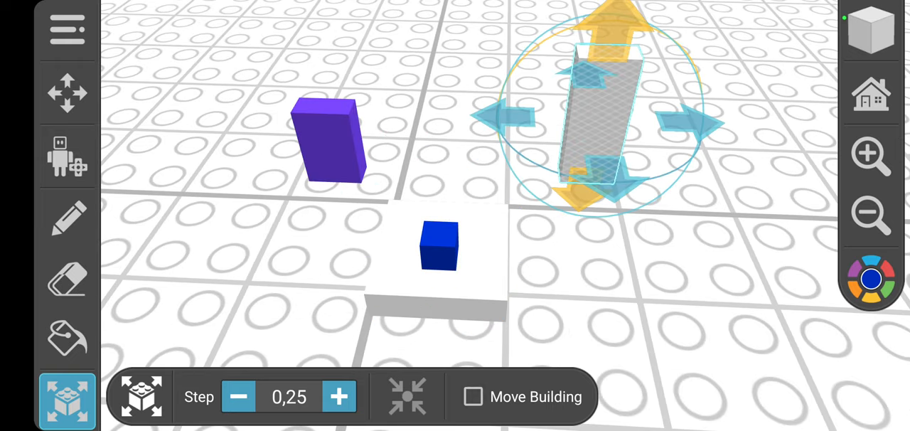
drag(597, 114, 455, 92)
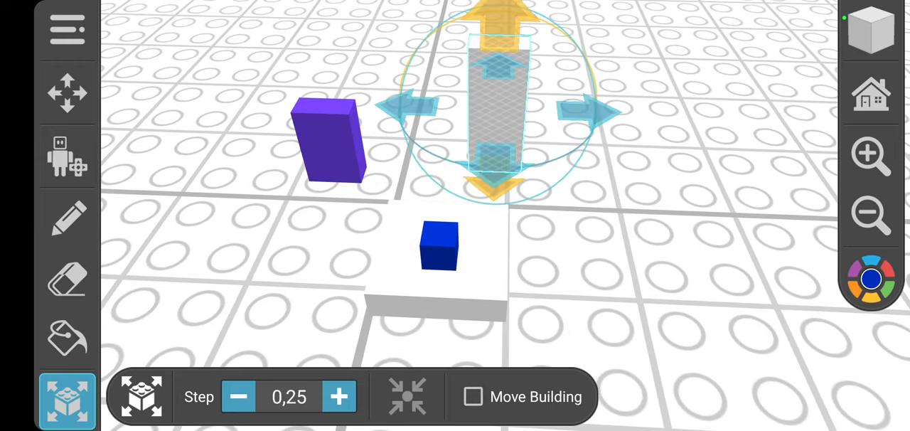
click(327, 136)
Add a yellow tile from the catalogue, push the purple brick right and the tile toward centre
click(67, 400)
click(281, 78)
click(469, 185)
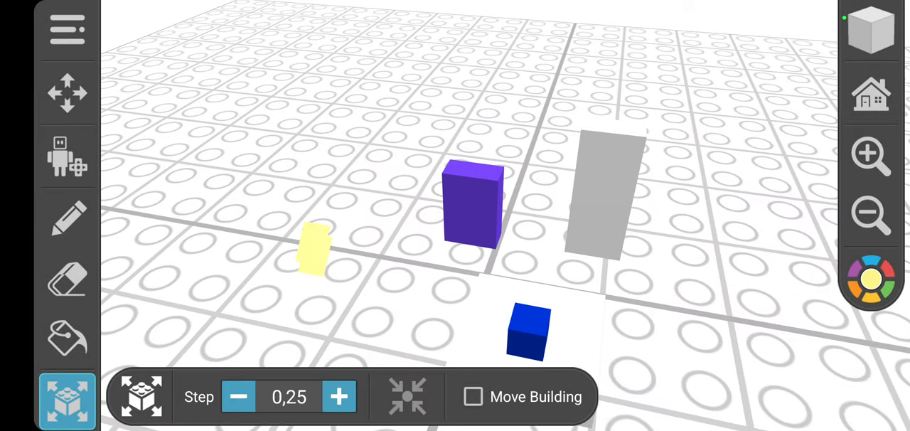
click(469, 185)
drag(356, 171, 498, 185)
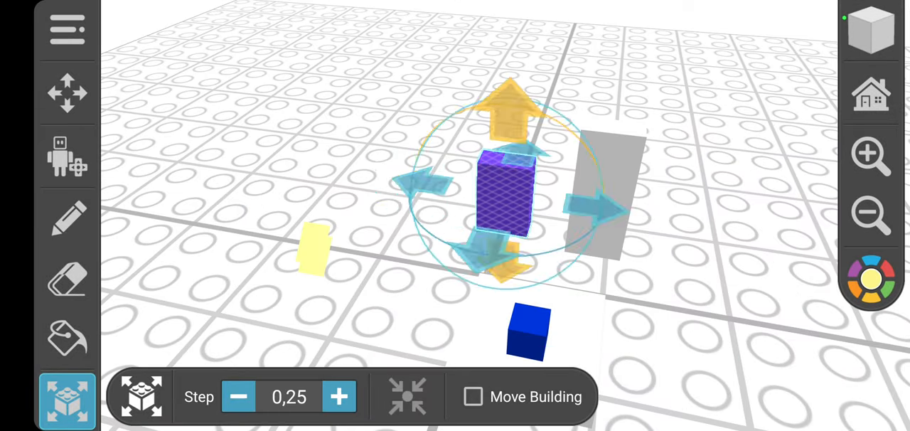
click(313, 246)
drag(313, 245, 427, 235)
scroll(68, 213, down, 3)
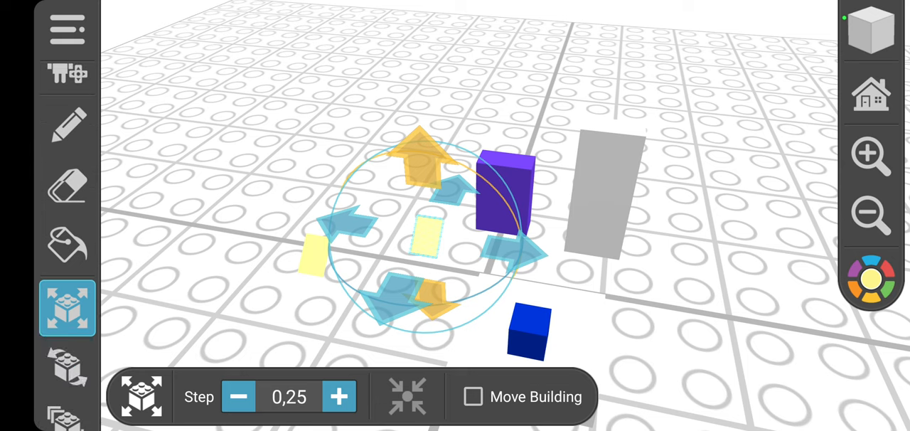
Move the purple brick leftward toward the tall grey block
click(67, 362)
click(67, 307)
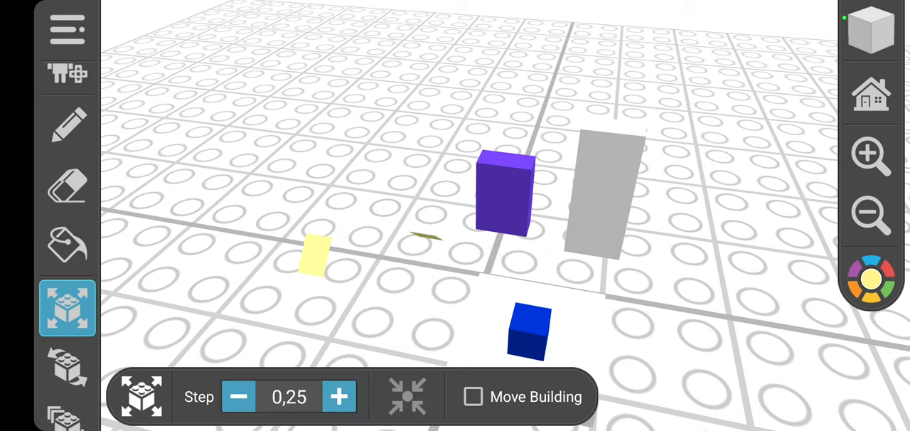
click(427, 238)
click(427, 299)
click(504, 192)
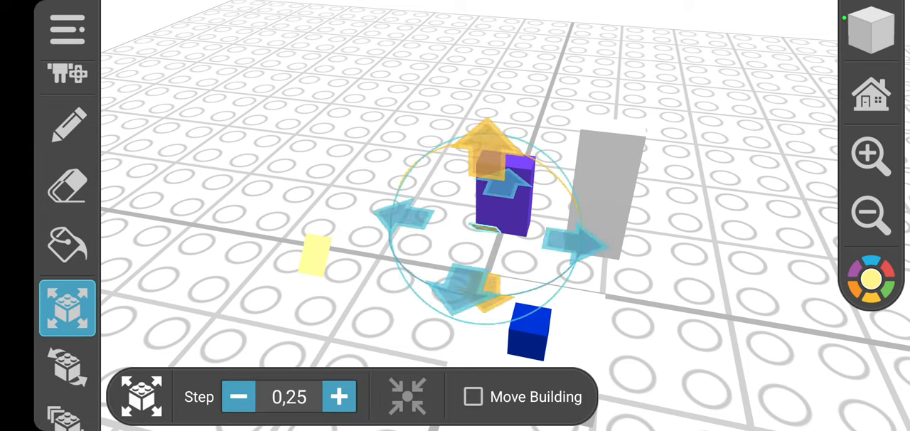
click(259, 77)
click(505, 192)
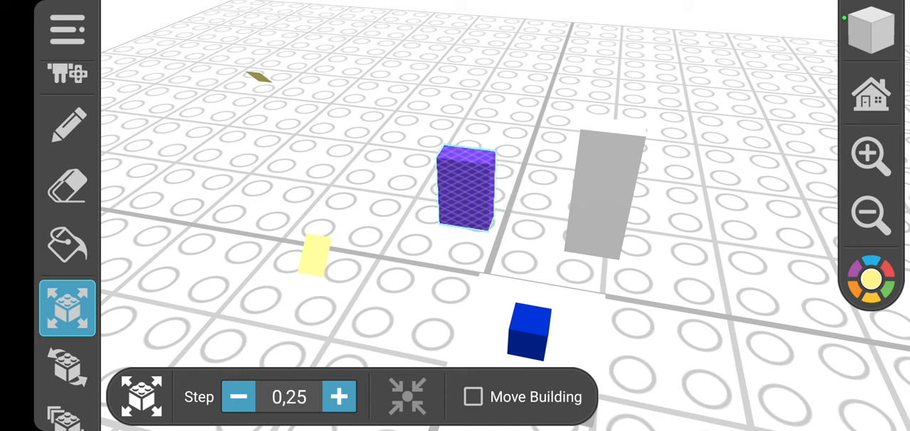
mouse_move(523, 182)
mouse_down()
mouse_move(459, 206)
mouse_move(597, 213)
mouse_up()
Position the purple brick right beside the tall grey block
click(459, 206)
click(605, 192)
click(555, 178)
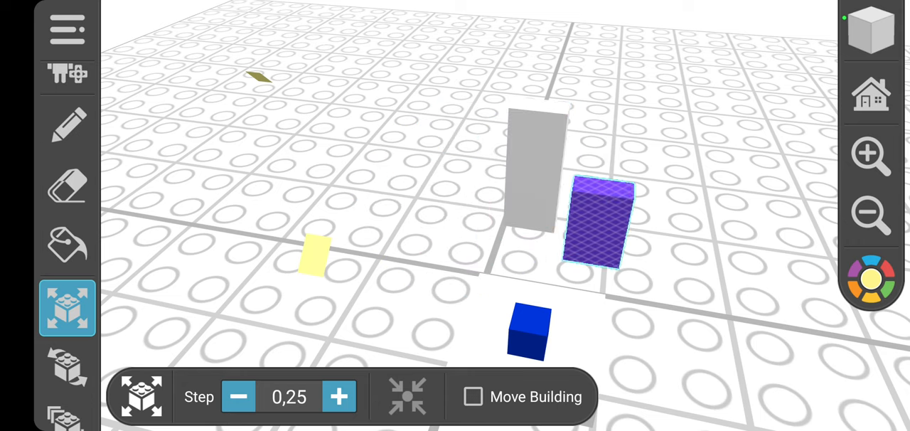
click(69, 125)
drag(427, 284, 498, 213)
Return to the move tool and select the tall grey brick, dismissing the catalogue
drag(427, 249, 356, 213)
click(68, 101)
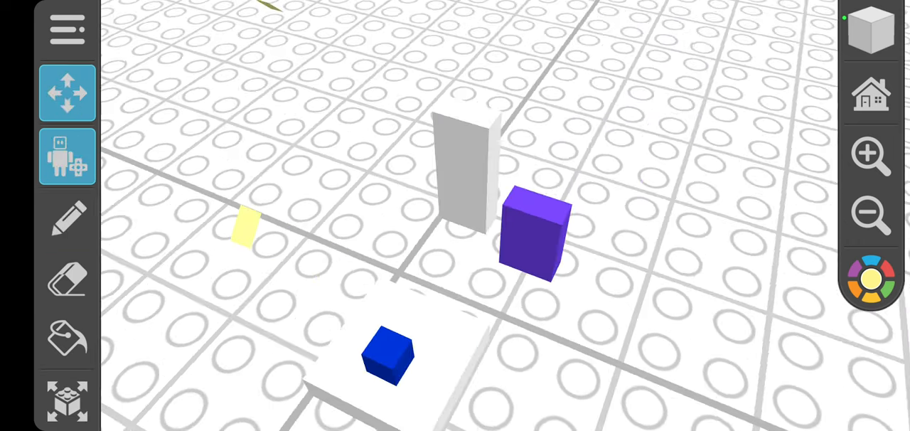
click(68, 409)
click(448, 170)
click(60, 157)
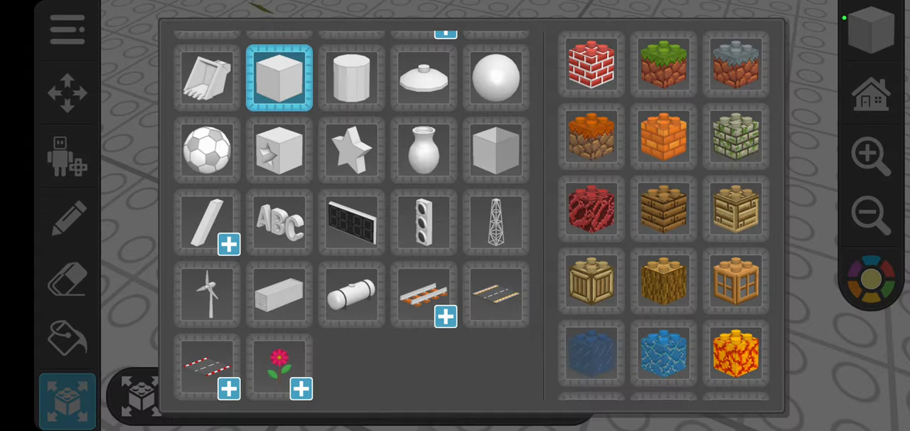
click(277, 75)
Move the yellow tile away to the upper left of the baseplate
click(469, 160)
click(235, 232)
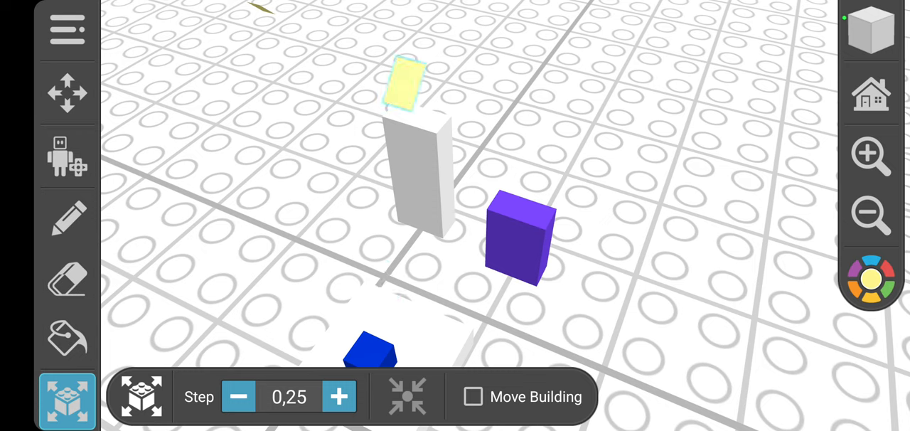
drag(423, 234, 195, 146)
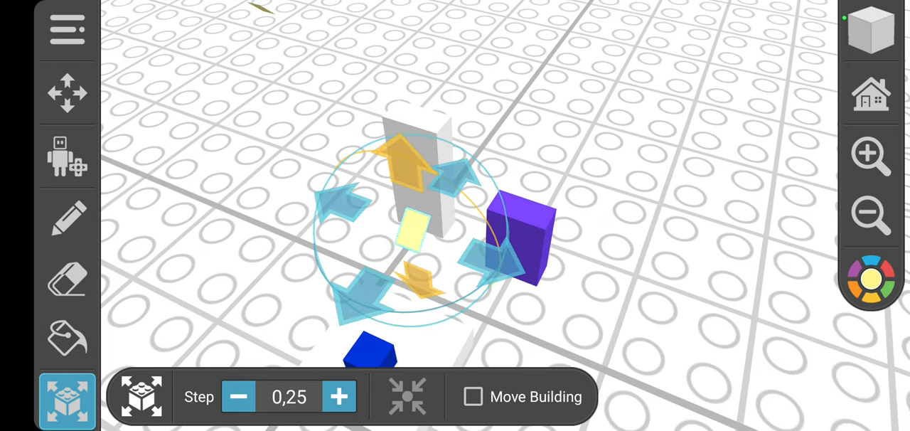
Nudge the grey brick slightly left so the purple column stands right against it
click(416, 170)
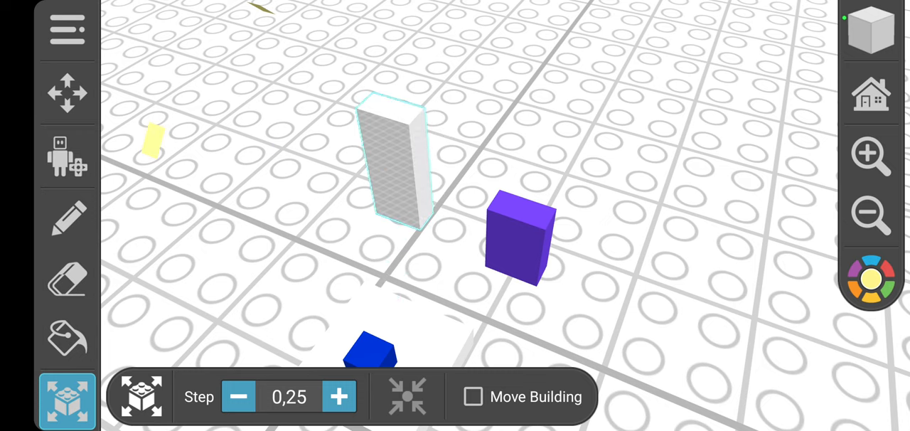
drag(416, 170, 398, 163)
drag(640, 213, 676, 178)
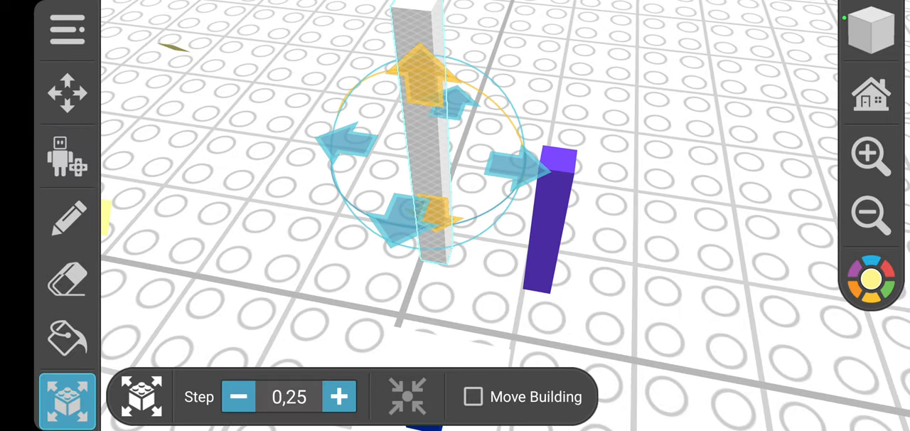
click(547, 213)
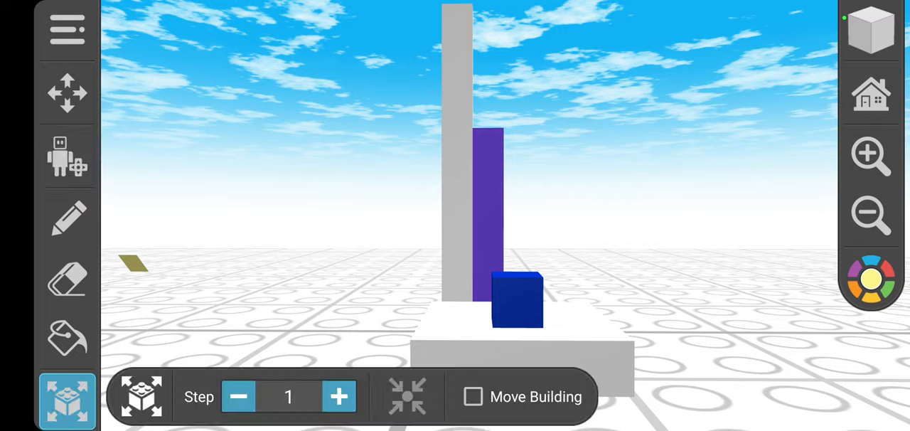
drag(455, 213, 455, 107)
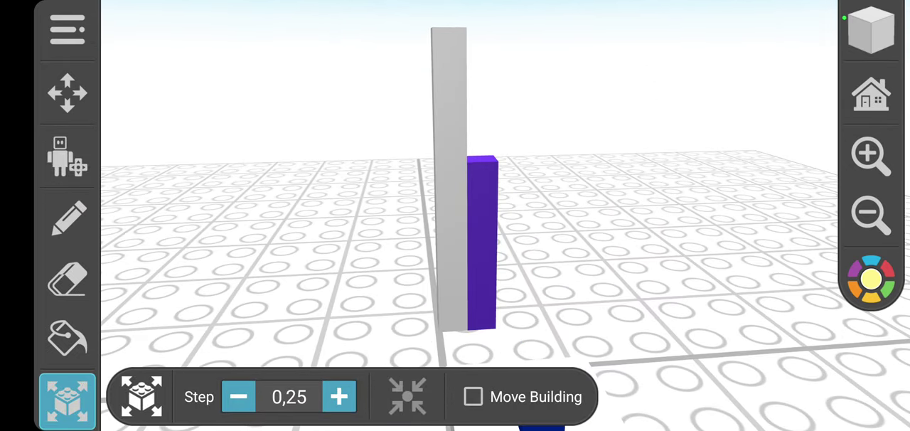
drag(456, 213, 455, 107)
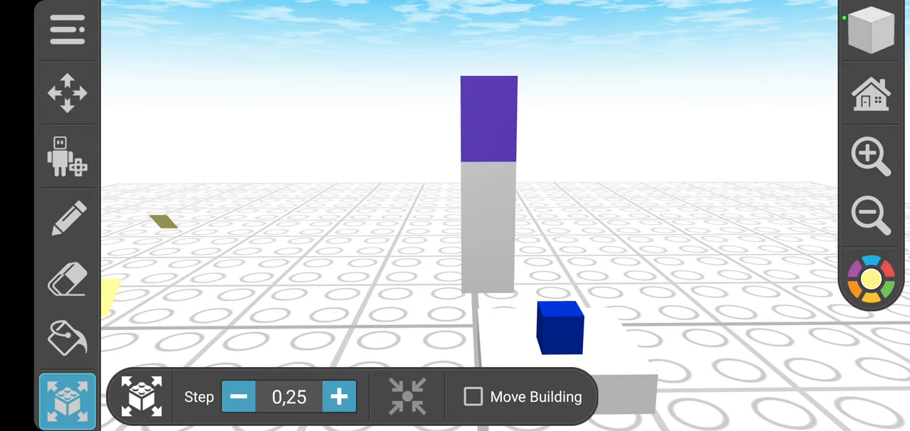
drag(640, 213, 640, 107)
drag(640, 143, 640, 228)
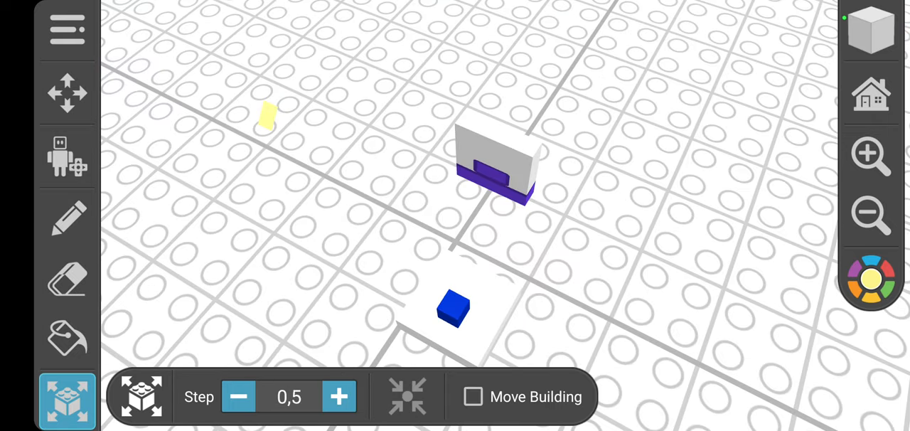
drag(640, 107, 640, 249)
drag(640, 106, 640, 249)
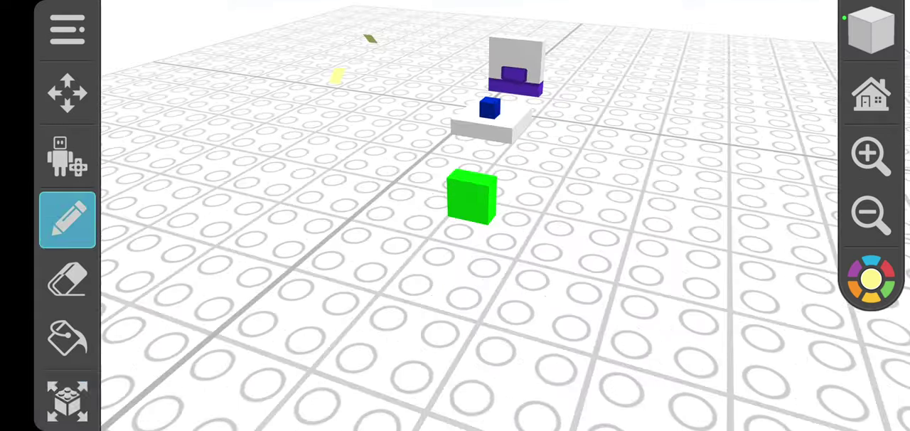
Drag the white-and-purple building forward on the baseplate
click(67, 401)
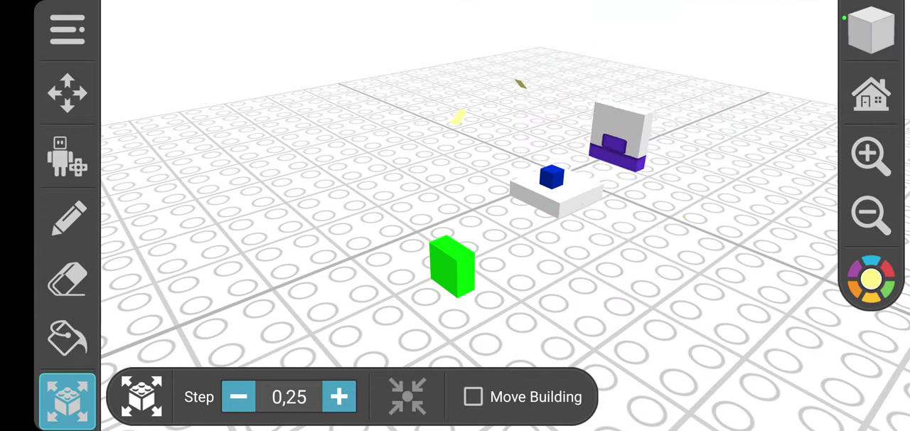
click(630, 89)
drag(630, 128, 640, 235)
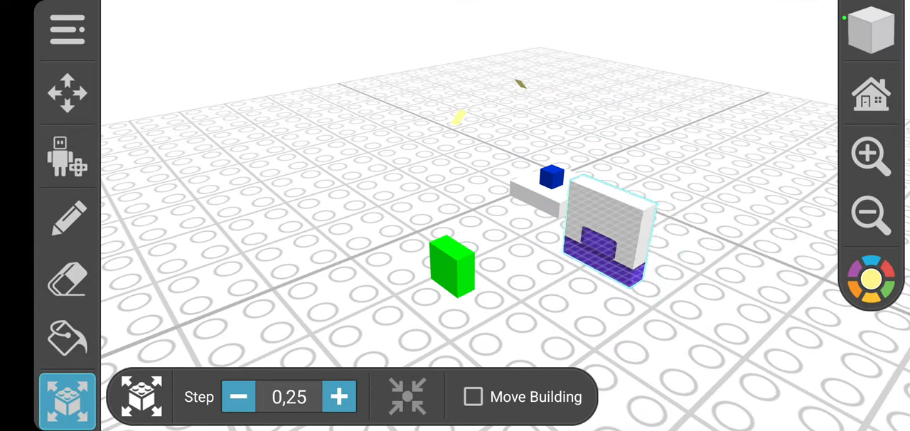
click(453, 267)
scroll(68, 285, down, 3)
Resize the green brick up into a wide wall, then shrink it back to a low slab
click(68, 370)
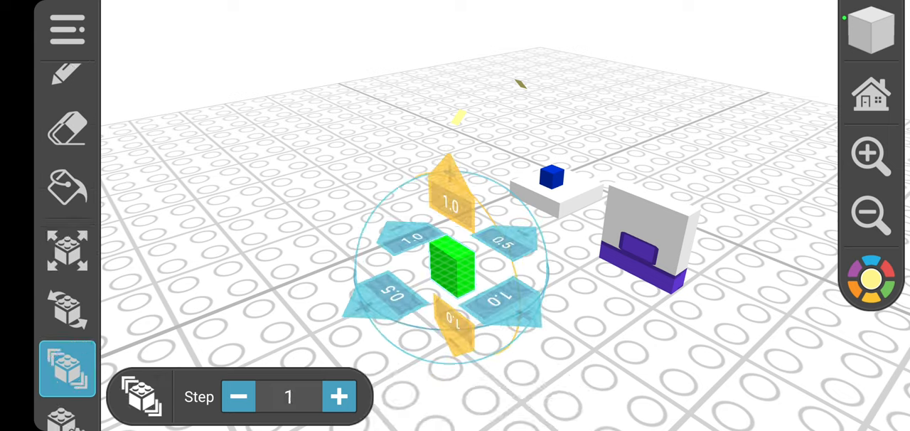
drag(450, 163, 449, 57)
mouse_move(498, 277)
mouse_down()
mouse_move(640, 234)
mouse_move(683, 241)
mouse_up()
click(67, 399)
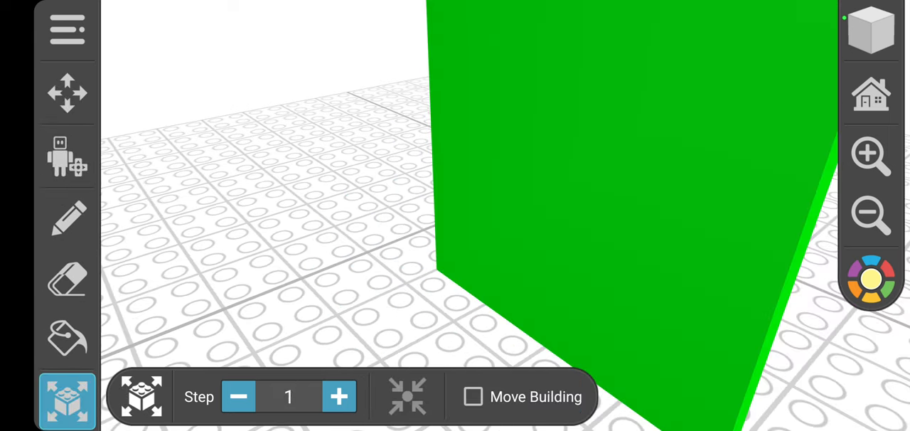
scroll(68, 214, down, 3)
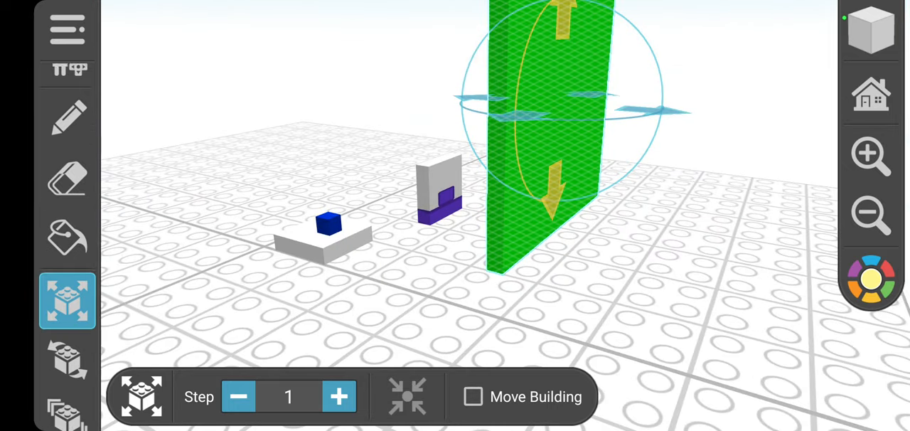
scroll(67, 214, up, 3)
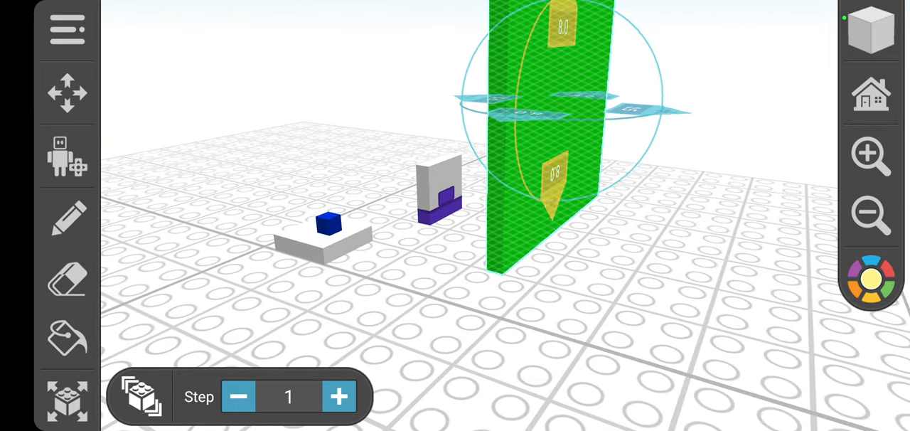
drag(562, 21, 562, 99)
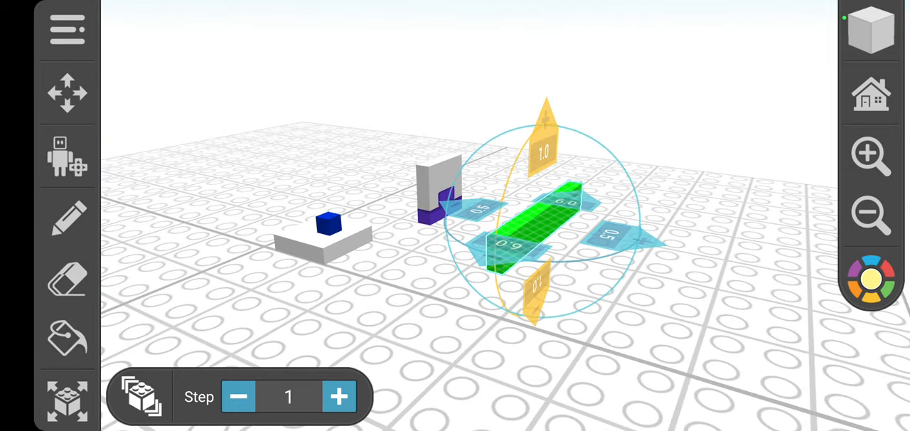
click(67, 400)
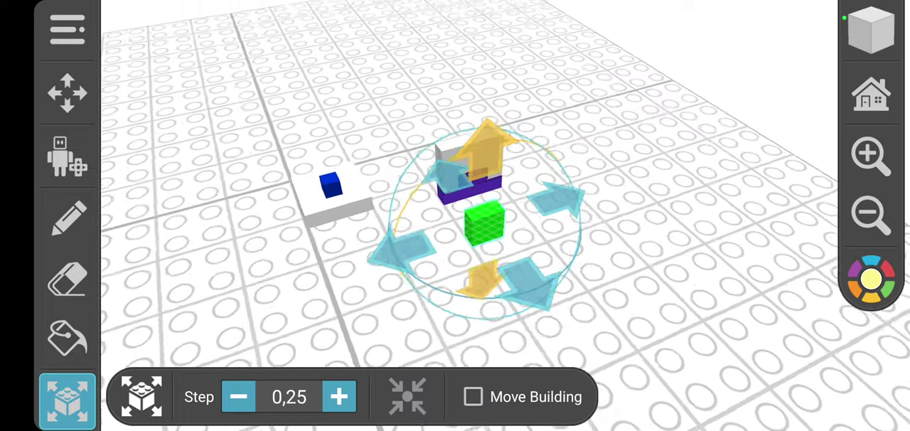
Bring the building toward the front edge and add a green cube near the baseplate centre
drag(675, 107, 497, 320)
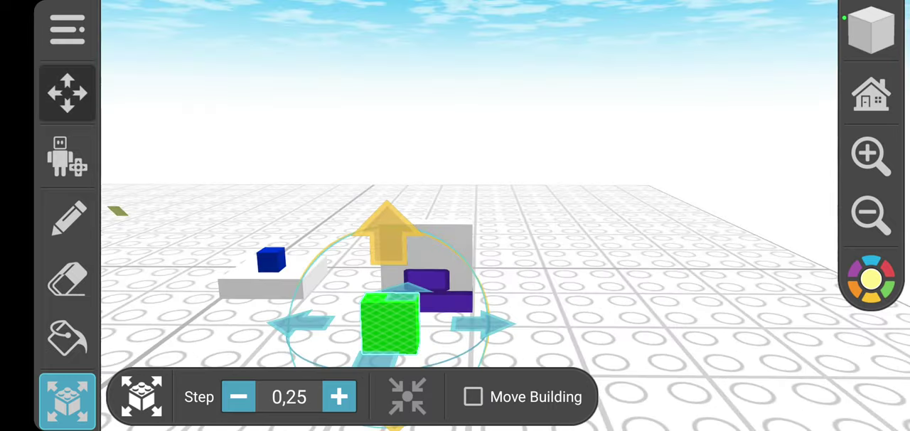
drag(640, 320, 640, 178)
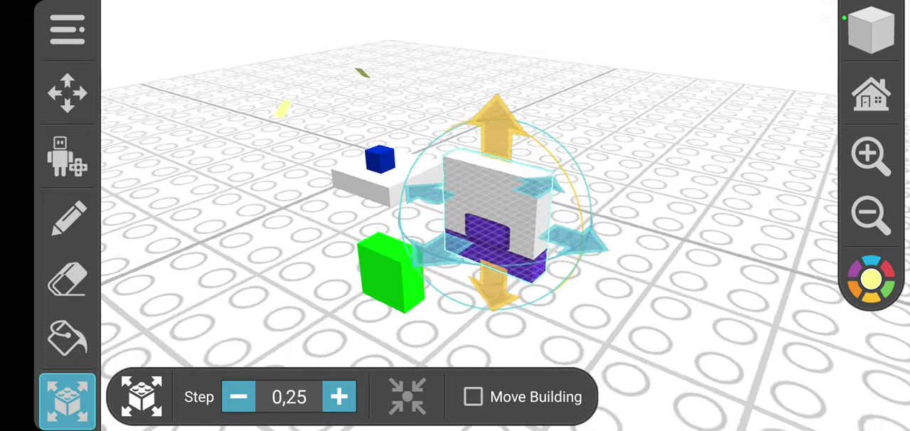
mouse_move(675, 142)
mouse_down()
mouse_move(675, 320)
mouse_move(676, 142)
mouse_up()
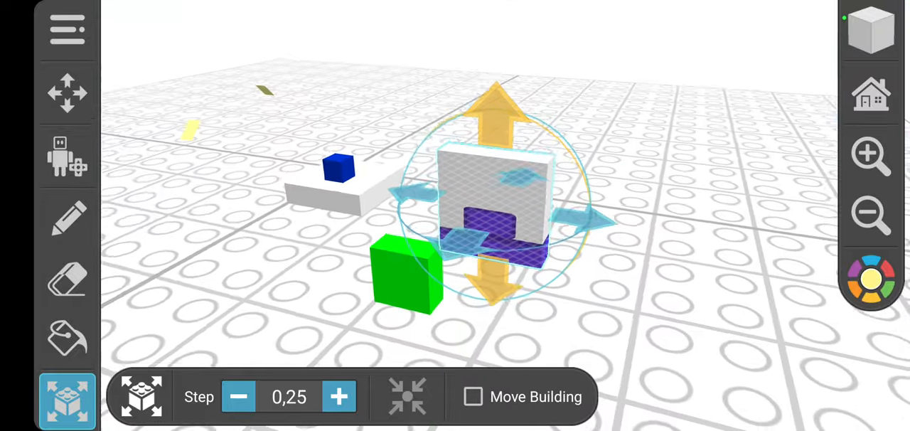
drag(572, 206, 540, 235)
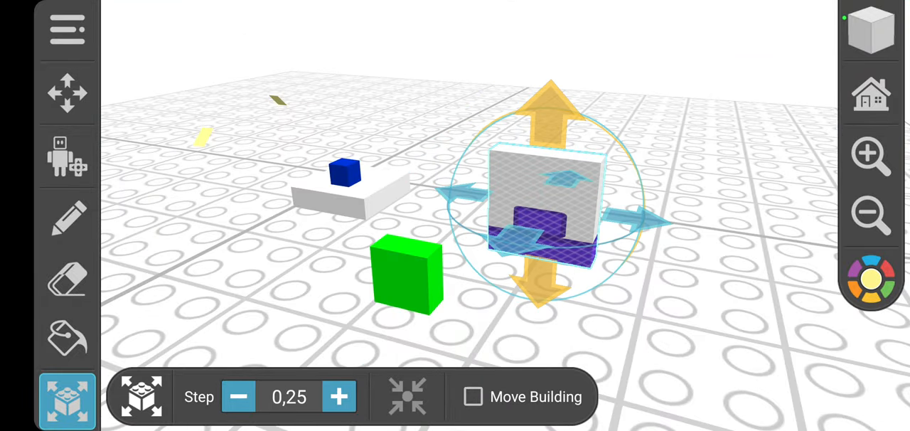
click(872, 30)
click(285, 78)
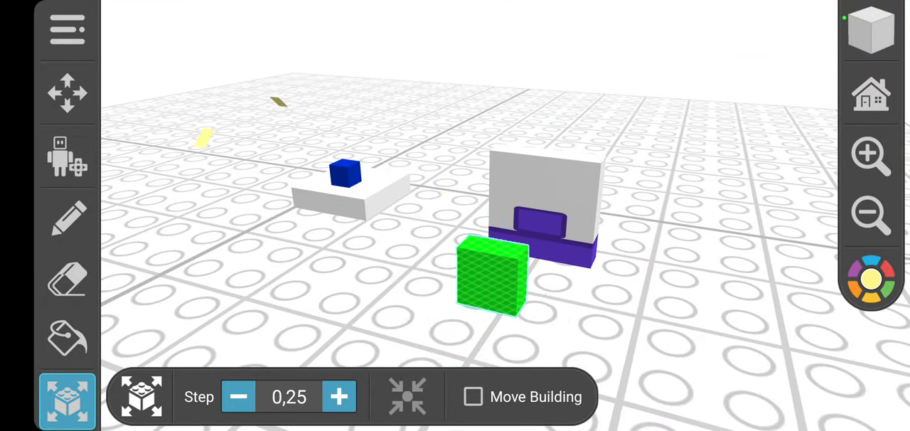
scroll(67, 285, down, 2)
Stretch the green cube into a tall column and stand it right of the building
click(68, 398)
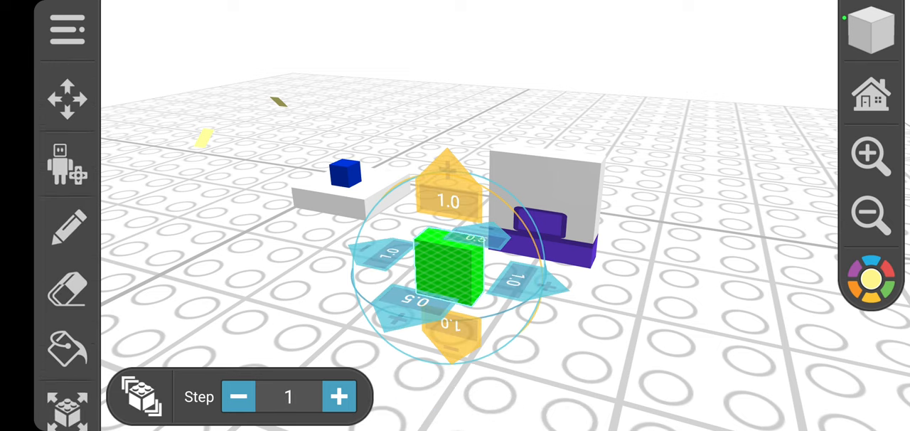
drag(432, 182, 433, 128)
click(68, 398)
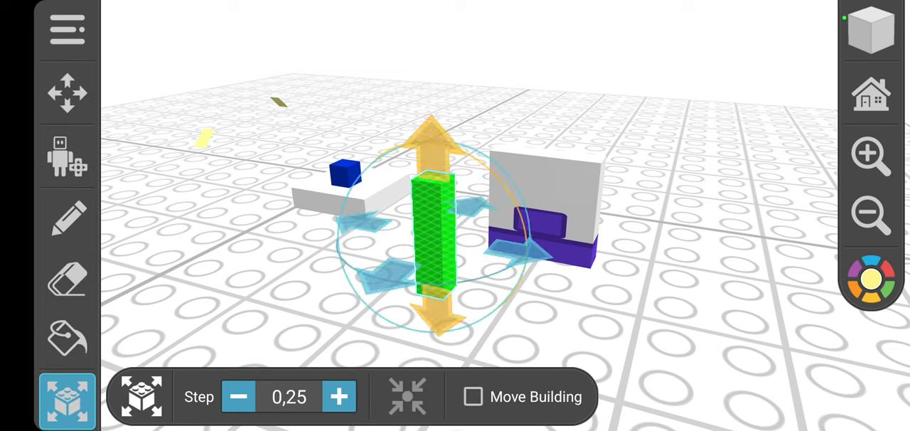
drag(469, 206, 619, 214)
click(872, 30)
drag(427, 341, 356, 320)
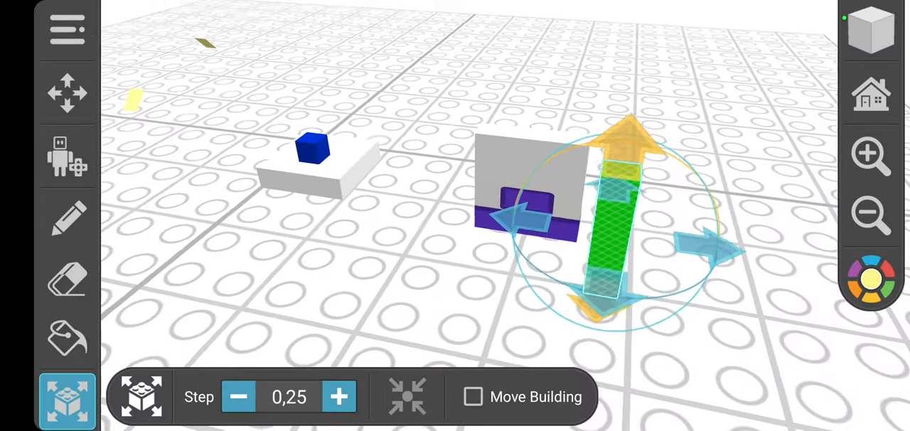
click(427, 320)
Shift the white-and-purple building forward and settle it back into its grid spot
click(612, 192)
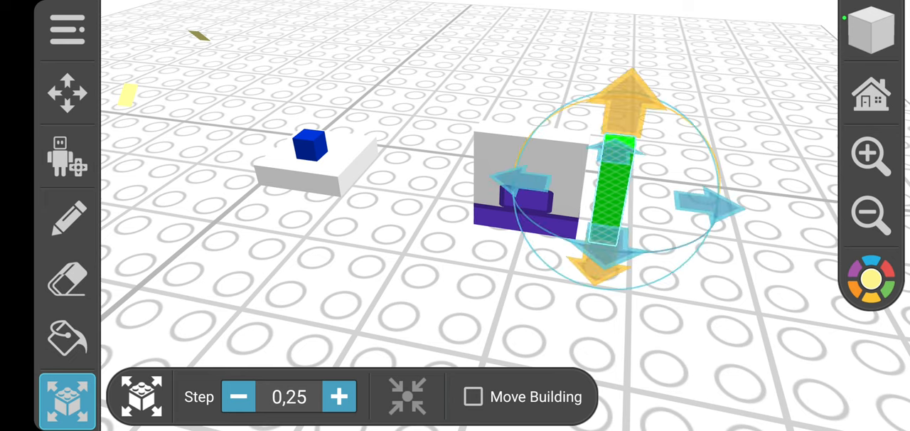
click(526, 178)
drag(427, 320, 399, 341)
mouse_move(676, 320)
mouse_down()
mouse_move(675, 142)
mouse_move(676, 284)
mouse_up()
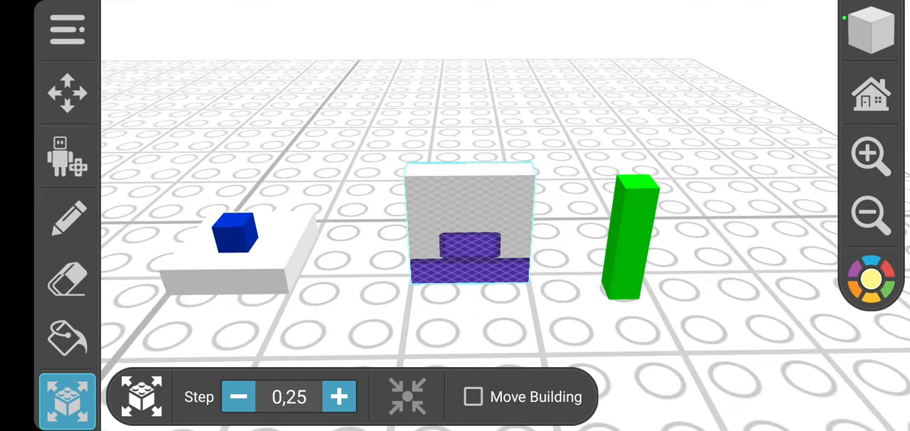
mouse_move(455, 242)
mouse_down()
mouse_move(433, 298)
mouse_move(455, 235)
mouse_up()
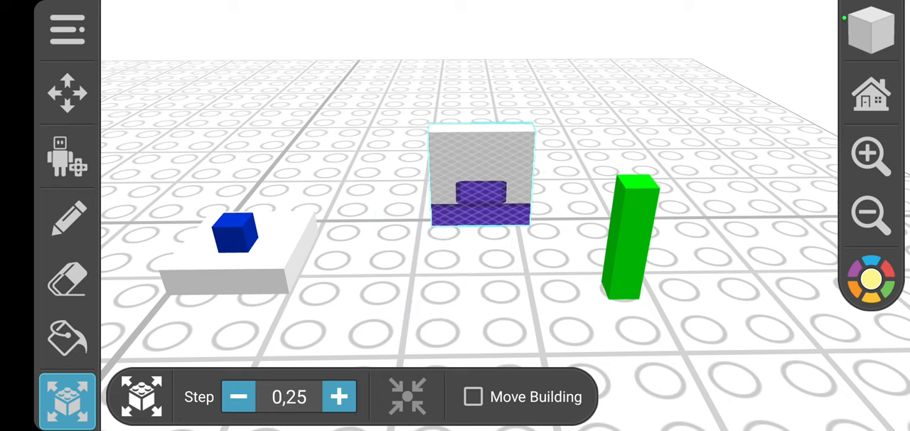
click(456, 221)
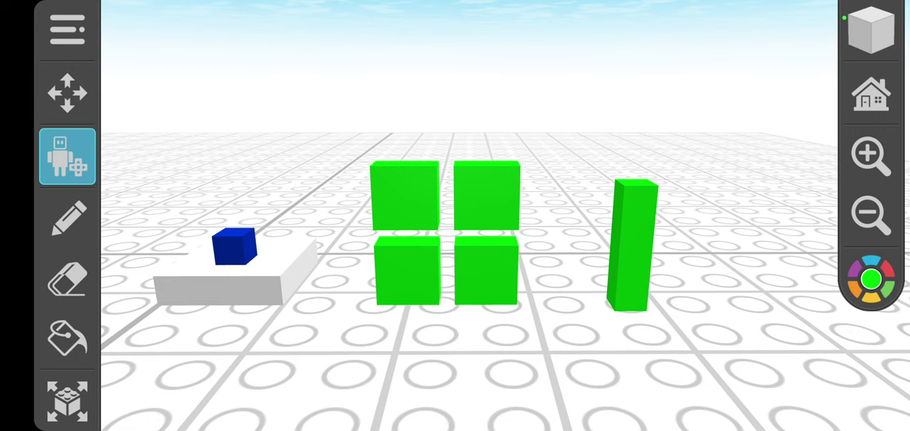
Step the green cubes right and upward to form the notched U-shaped block
click(67, 401)
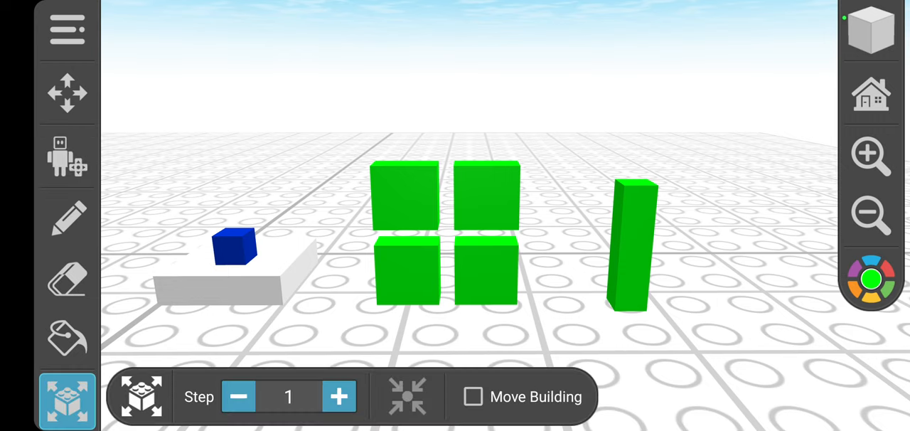
drag(456, 106, 455, 177)
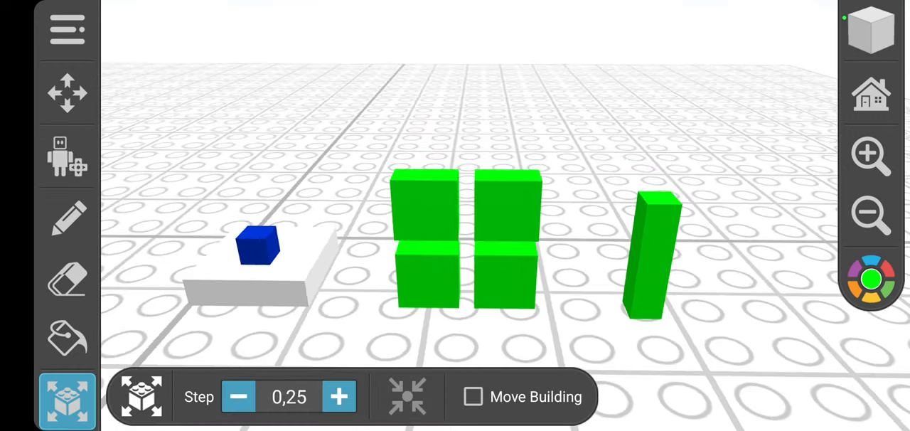
drag(455, 142, 426, 128)
click(424, 207)
click(509, 206)
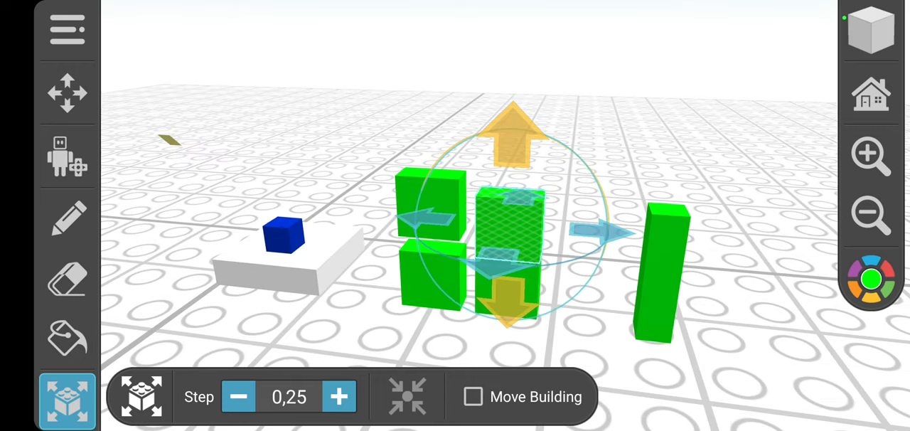
click(430, 278)
click(526, 284)
click(541, 288)
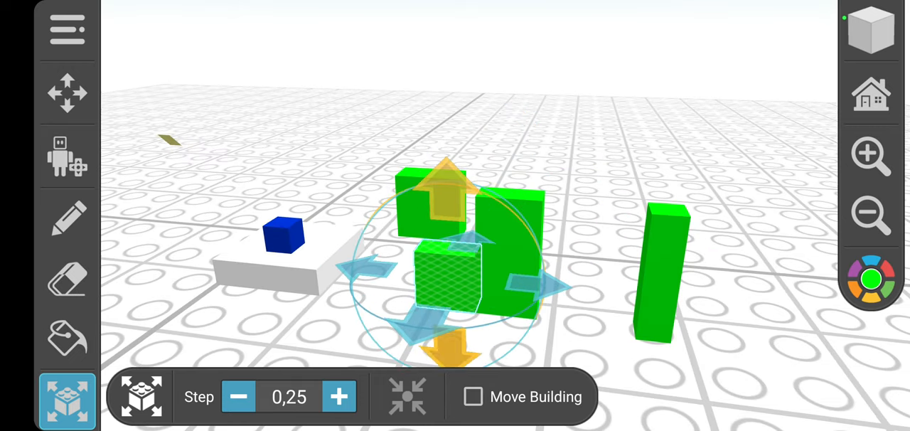
click(446, 189)
click(447, 164)
With finer movement steps, stand the thin green pillar against the U-block's side
click(68, 157)
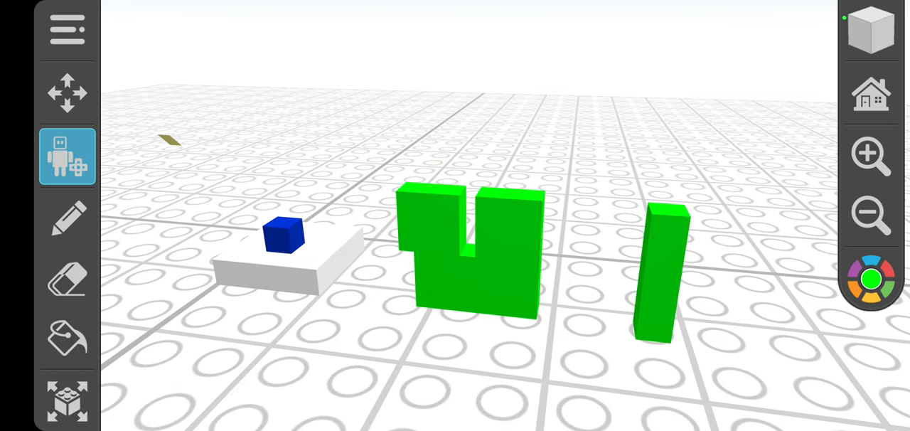
click(67, 400)
click(239, 397)
click(661, 270)
drag(661, 270, 335, 241)
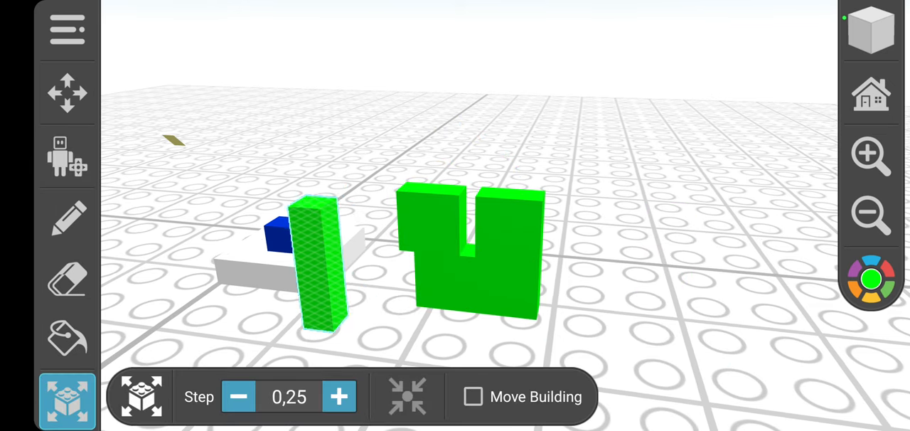
drag(640, 142, 569, 85)
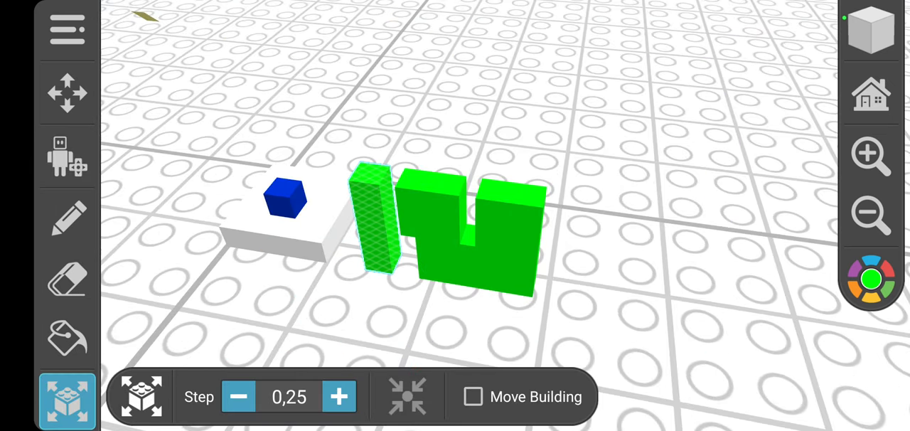
click(434, 199)
Push the white-and-purple building into the distance and bring it back near the pillar
click(67, 157)
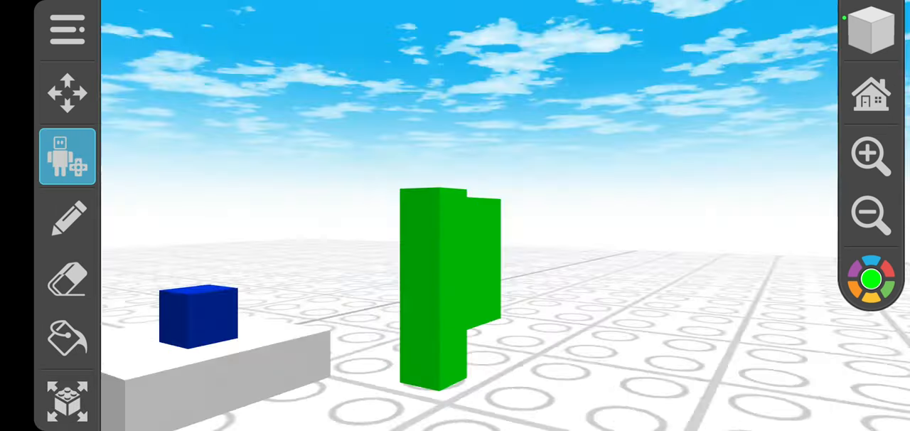
drag(498, 107, 498, 284)
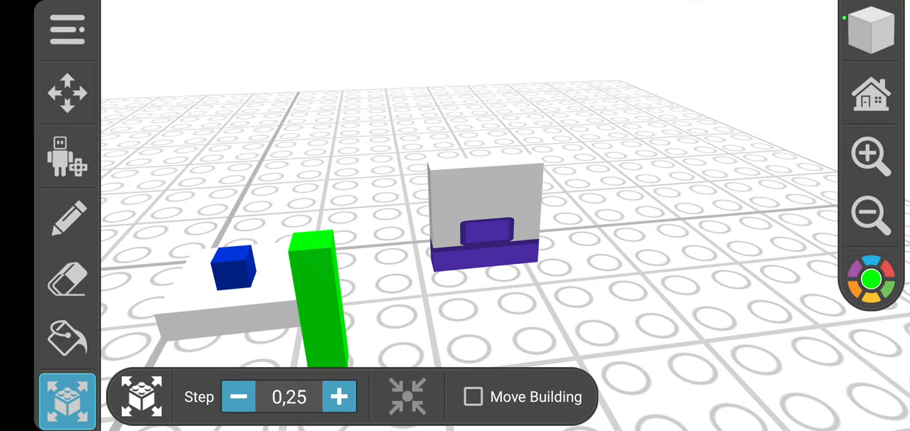
click(486, 214)
drag(485, 214, 498, 42)
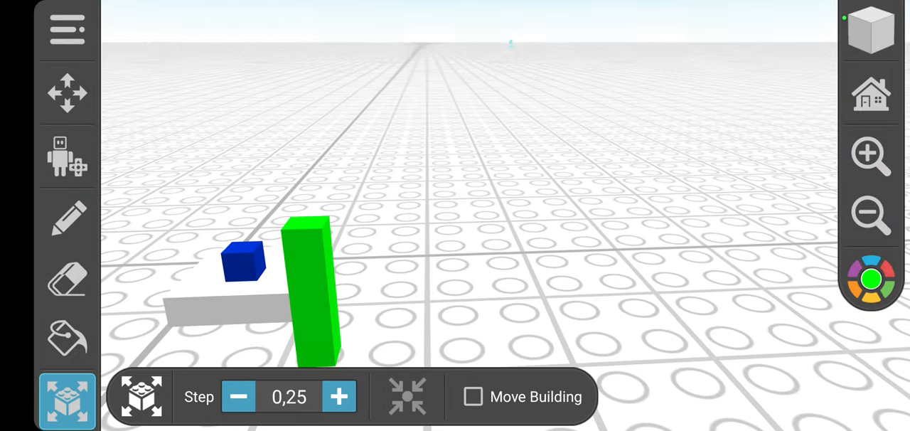
click(433, 235)
click(569, 320)
Stand the green pillar a short gap right of the grey three-brick stack
click(313, 270)
drag(640, 213, 498, 213)
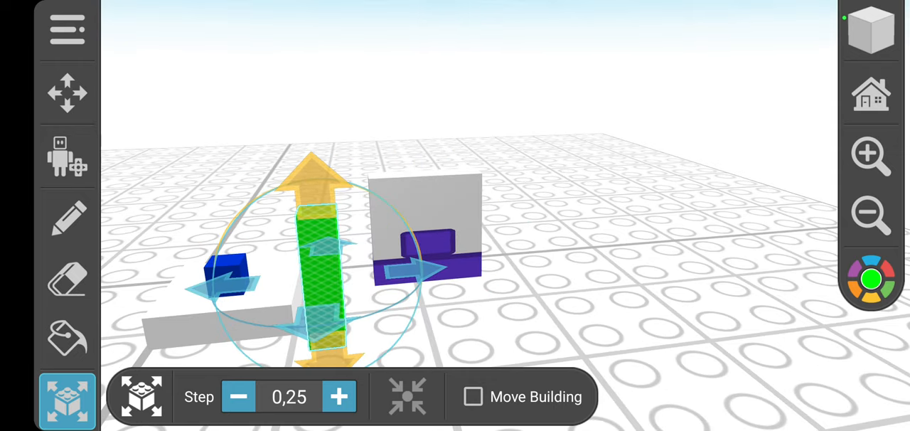
mouse_move(640, 213)
mouse_down()
mouse_move(640, 107)
mouse_move(640, 228)
mouse_up()
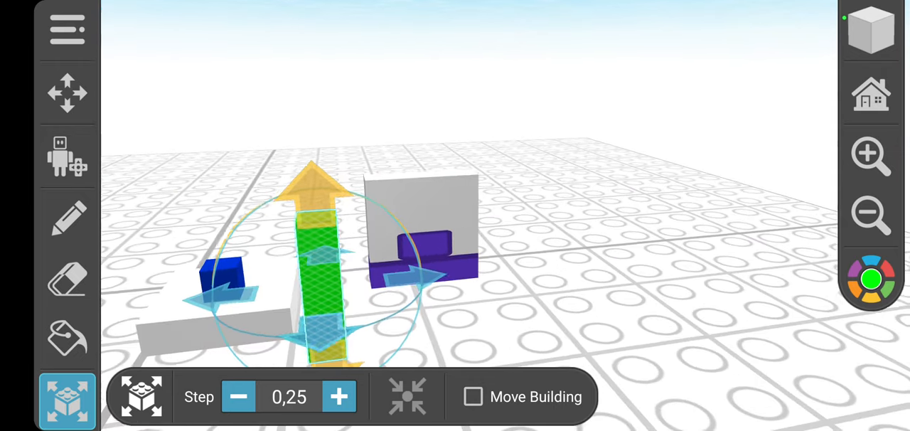
mouse_move(317, 263)
mouse_down()
mouse_move(355, 242)
mouse_move(442, 220)
mouse_move(192, 284)
mouse_move(355, 285)
mouse_move(718, 200)
mouse_up()
click(443, 242)
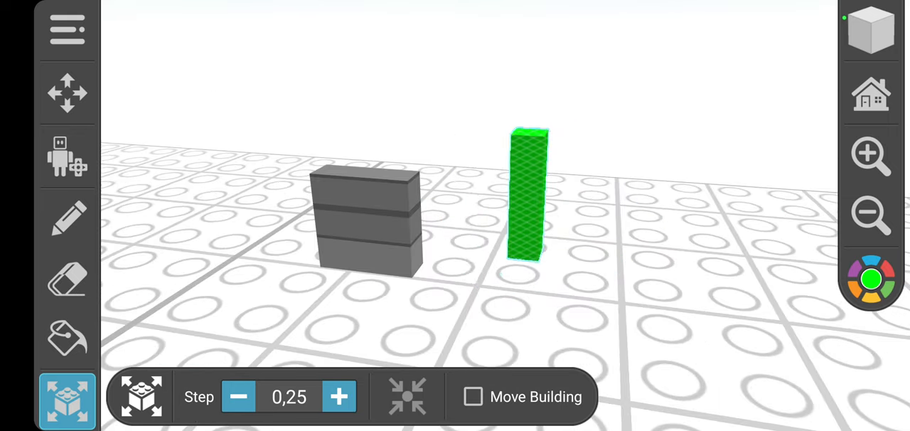
Shorten the green pillar down to a squat block with the resize tool
click(365, 220)
click(384, 213)
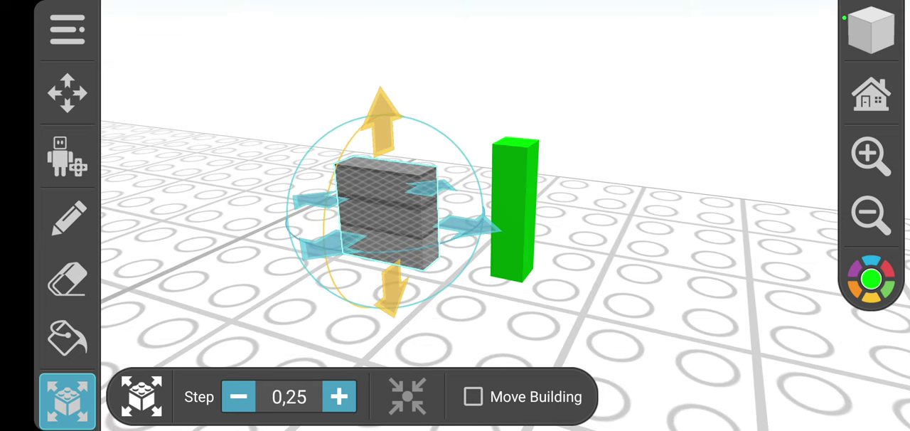
scroll(67, 248, down, 3)
click(68, 381)
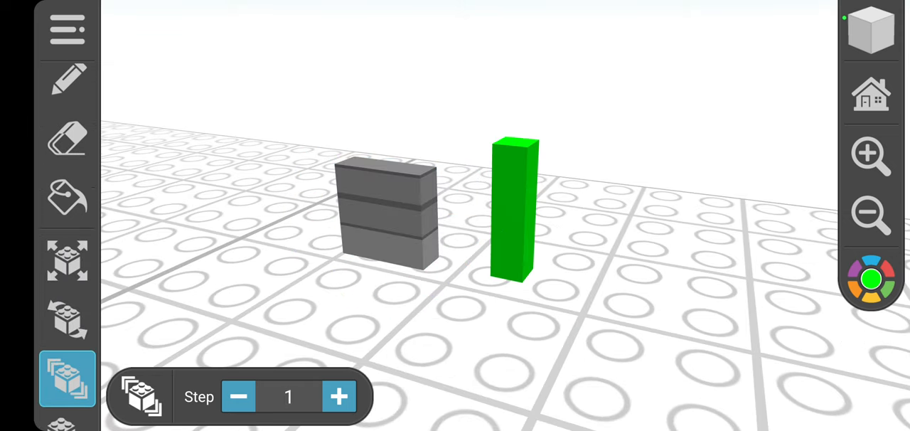
click(514, 213)
click(238, 396)
click(67, 259)
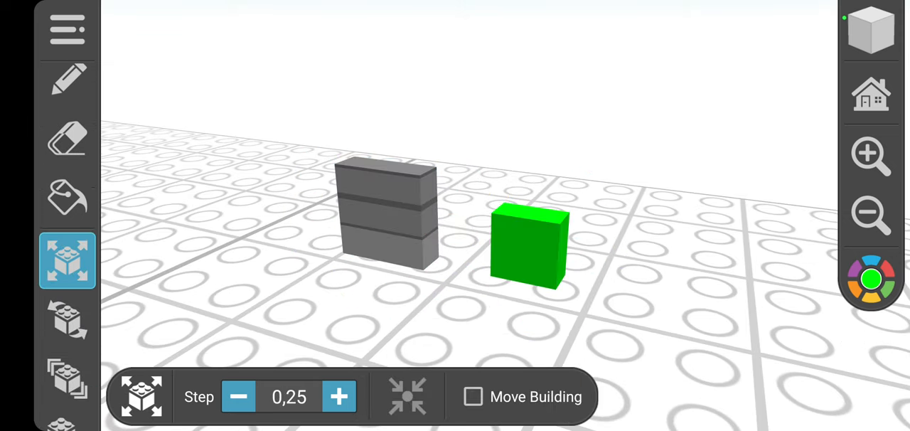
Move the green block in front of the grey stack and select the stack to lay flat
click(530, 241)
click(872, 30)
click(384, 213)
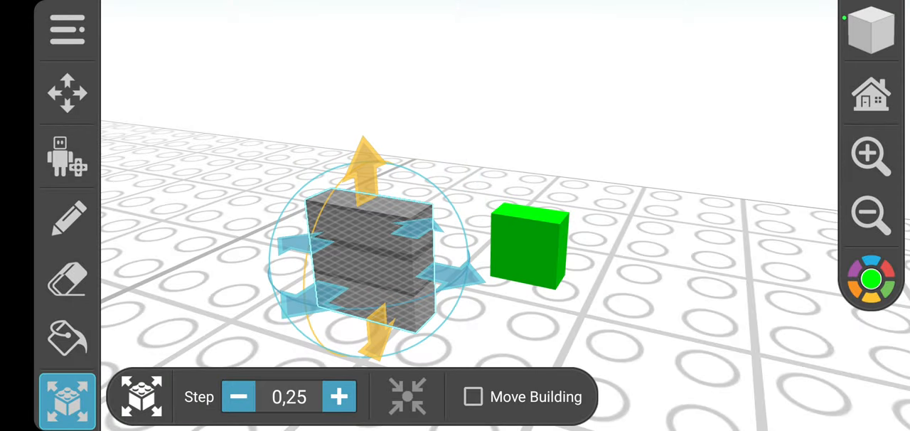
drag(530, 242, 306, 313)
click(67, 157)
click(68, 402)
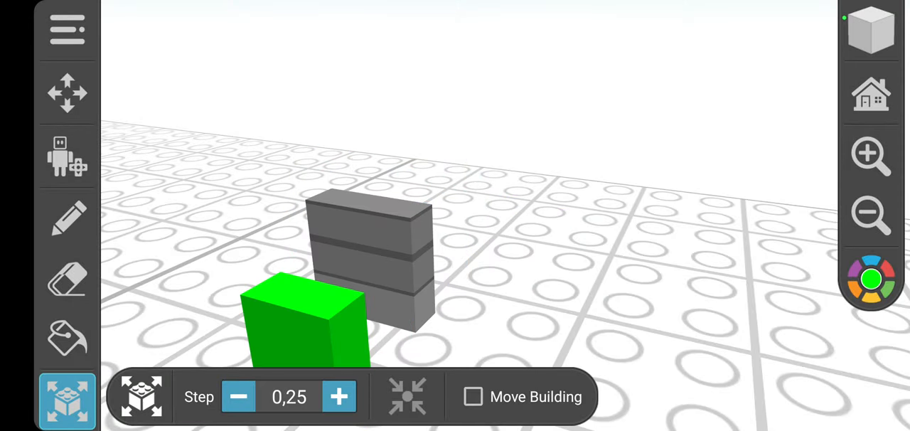
click(370, 249)
scroll(67, 214, down, 3)
Lay the grey stack flat and tip the green block with the rotate tool
click(67, 340)
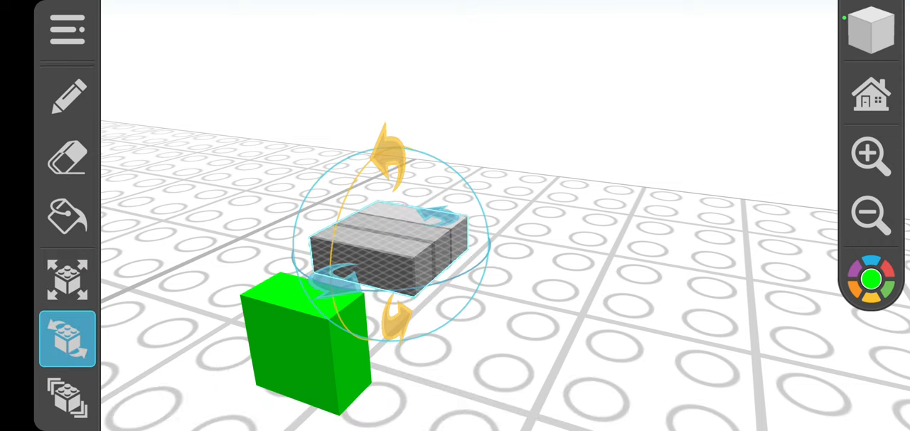
click(68, 279)
click(388, 249)
click(302, 320)
click(68, 340)
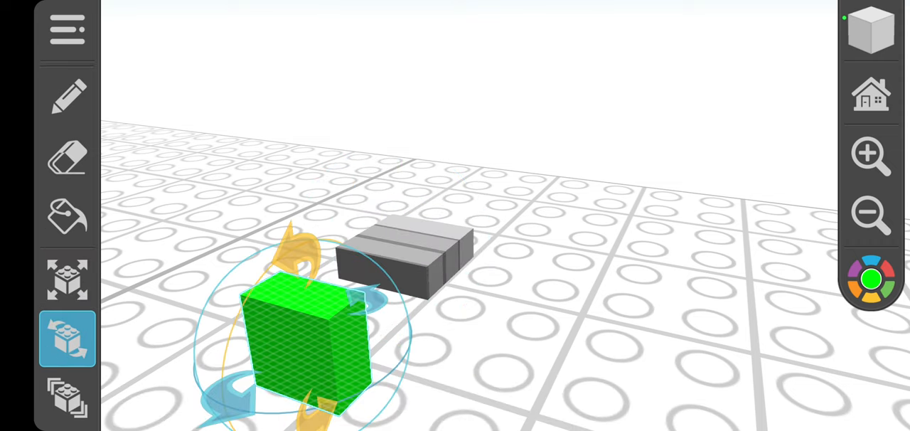
drag(569, 214, 498, 249)
Adjust the movement step back to fine and reselect the green block
click(67, 280)
click(339, 397)
click(239, 397)
click(192, 335)
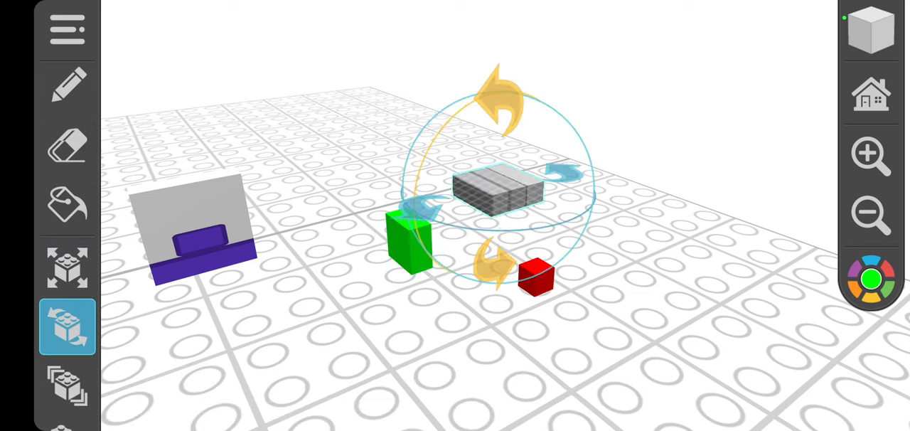
Move the green brick near the red one and bring the white-and-purple building beside the red cube
click(67, 268)
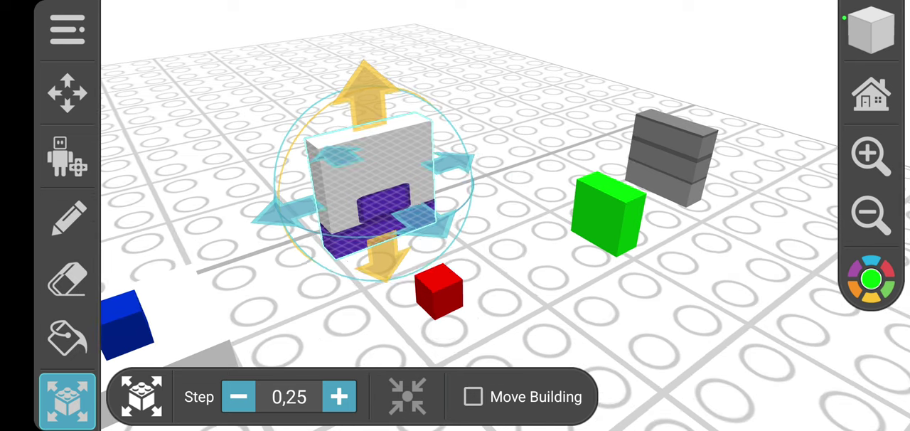
click(438, 290)
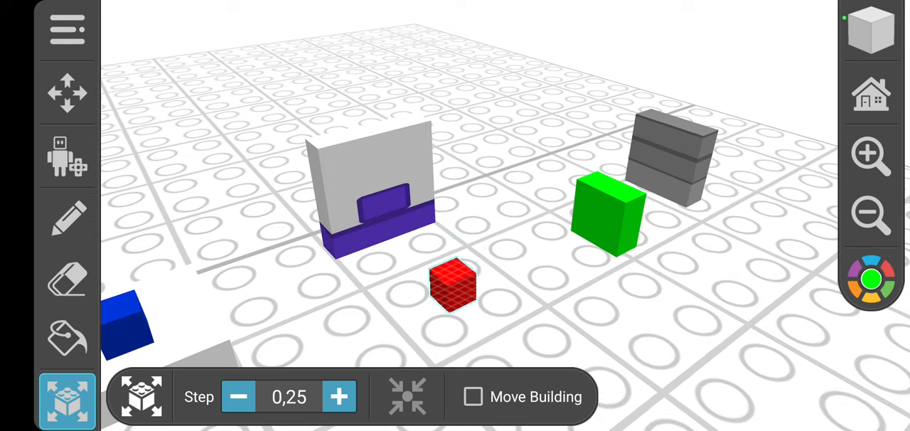
drag(608, 214, 509, 239)
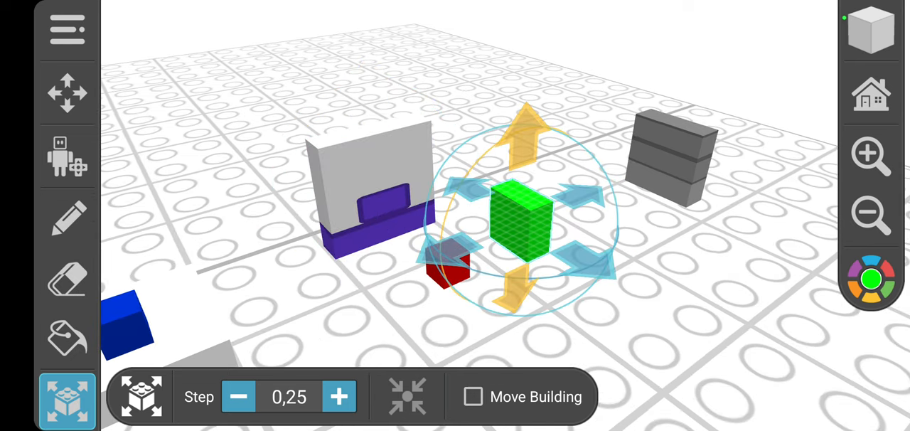
drag(712, 284, 640, 249)
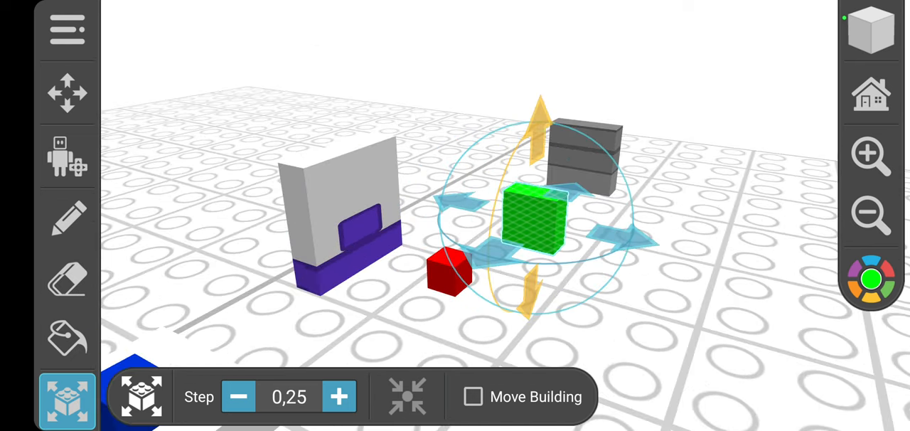
drag(640, 285, 711, 213)
mouse_move(334, 199)
mouse_down()
mouse_move(362, 178)
mouse_move(356, 227)
mouse_up()
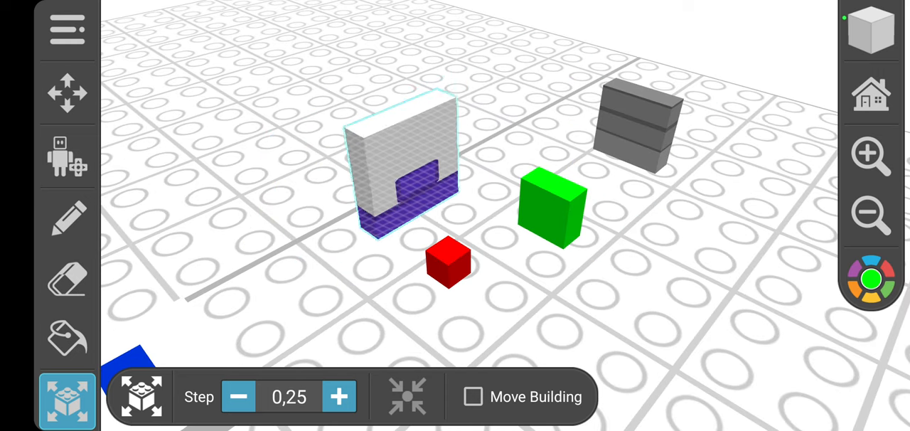
drag(402, 171, 388, 199)
Slide the white-and-purple building onto the red cube, then nudge it back slightly
drag(676, 320, 676, 249)
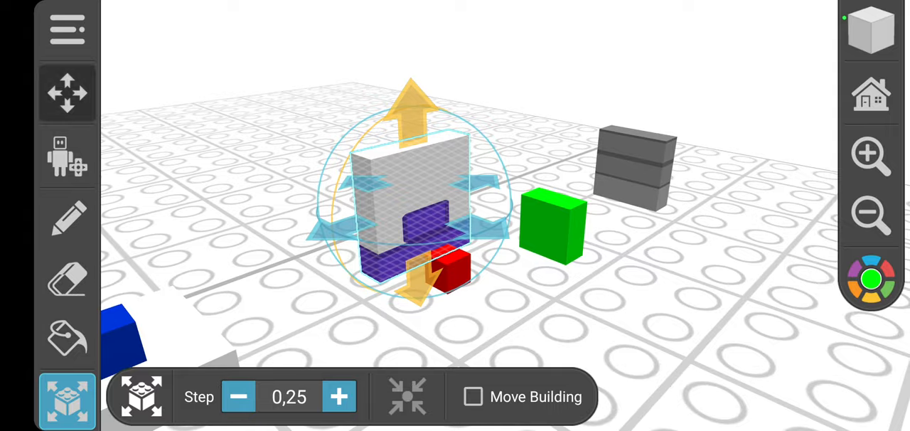
drag(675, 320, 676, 178)
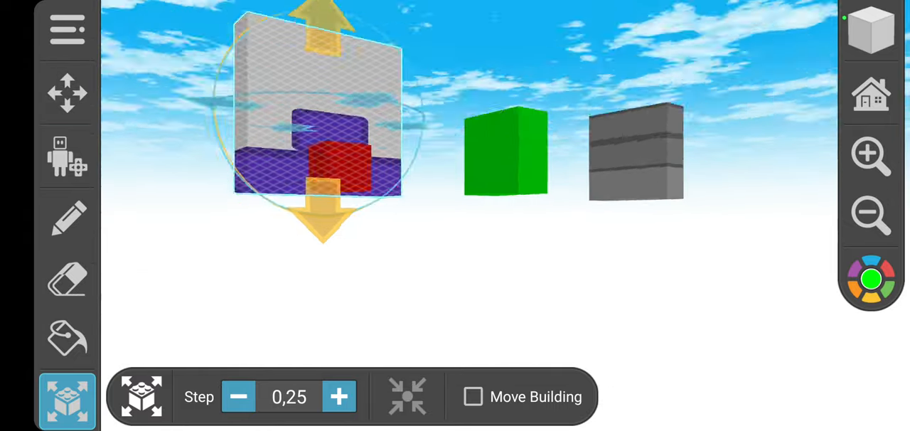
drag(676, 214, 676, 320)
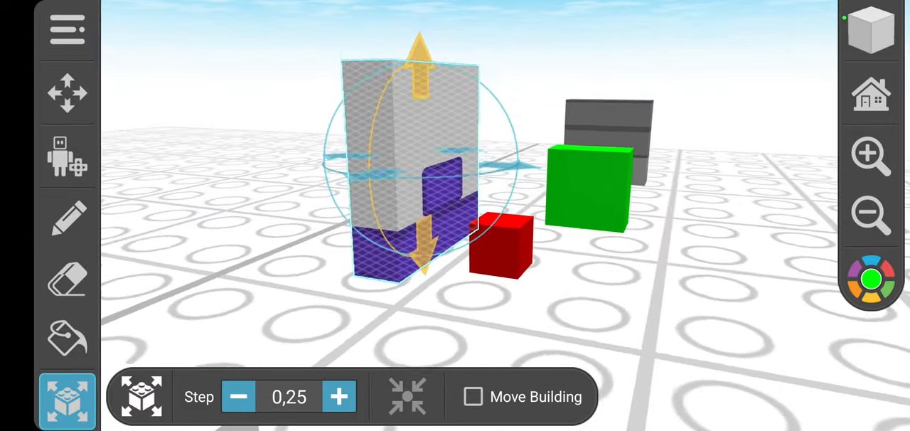
drag(675, 213, 676, 320)
drag(384, 213, 427, 228)
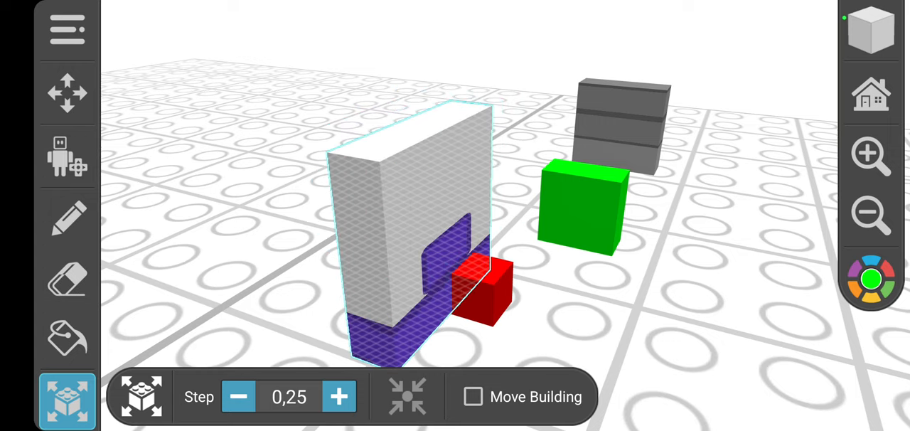
mouse_move(413, 235)
mouse_down()
mouse_move(424, 220)
mouse_move(305, 199)
mouse_up()
Lift the white-and-purple character upward so it no longer rests on the red cube
click(584, 207)
drag(712, 320, 498, 306)
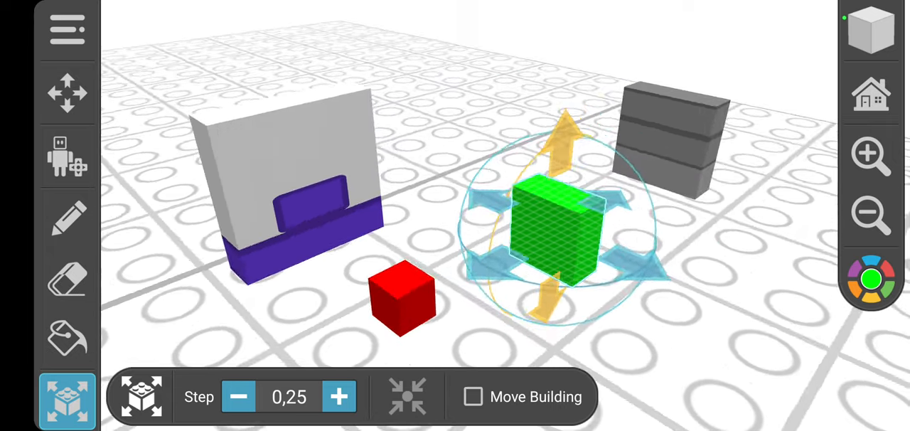
click(327, 177)
drag(640, 320, 498, 356)
drag(675, 142, 676, 249)
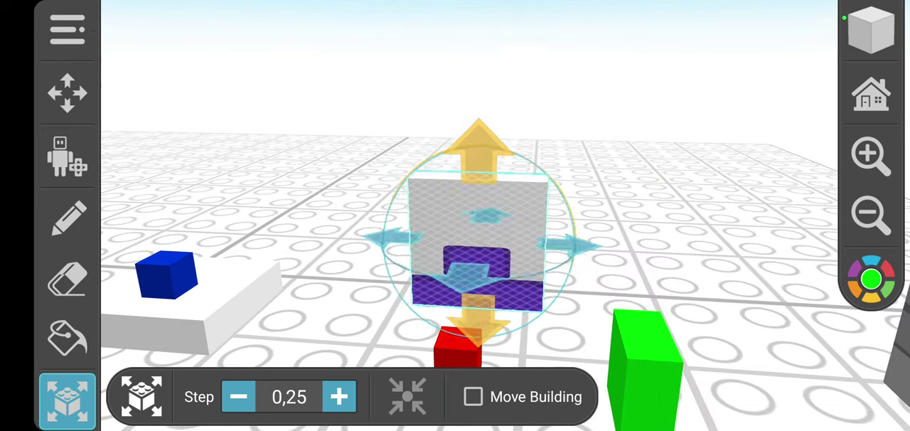
drag(481, 142, 481, 107)
drag(711, 142, 640, 214)
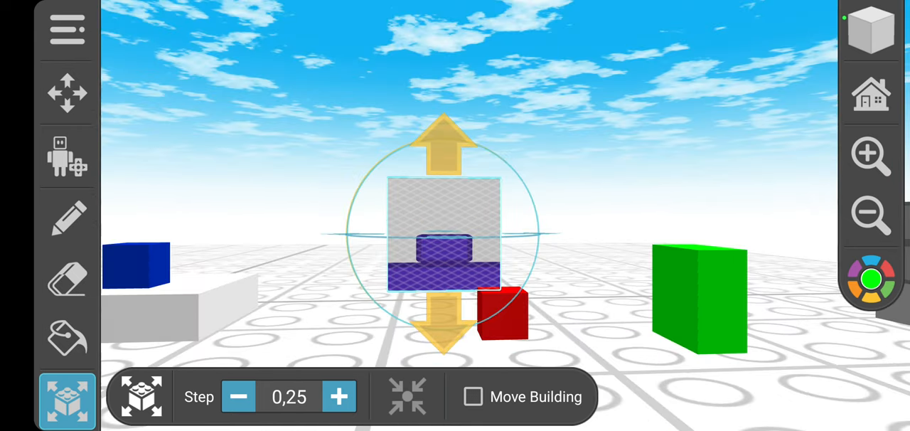
click(675, 299)
Pull the red cube to the front right, then scale the green cube up into a tall column
click(497, 305)
drag(498, 306, 768, 399)
drag(426, 107, 427, 213)
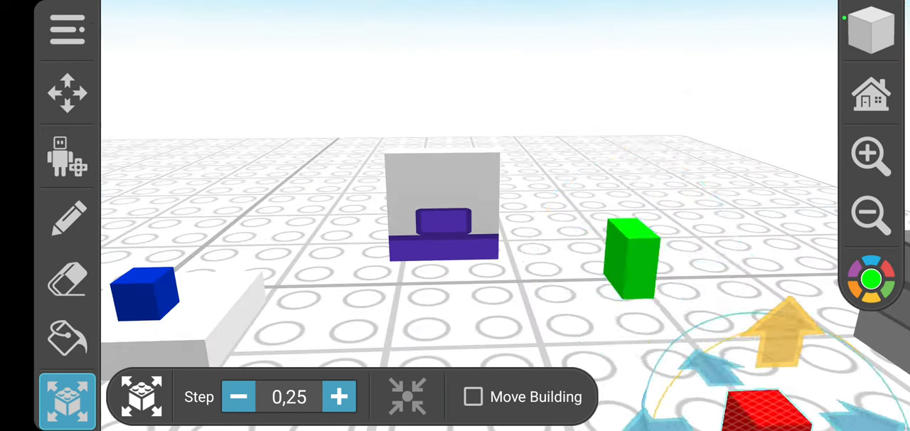
click(569, 256)
drag(640, 107, 498, 177)
click(67, 400)
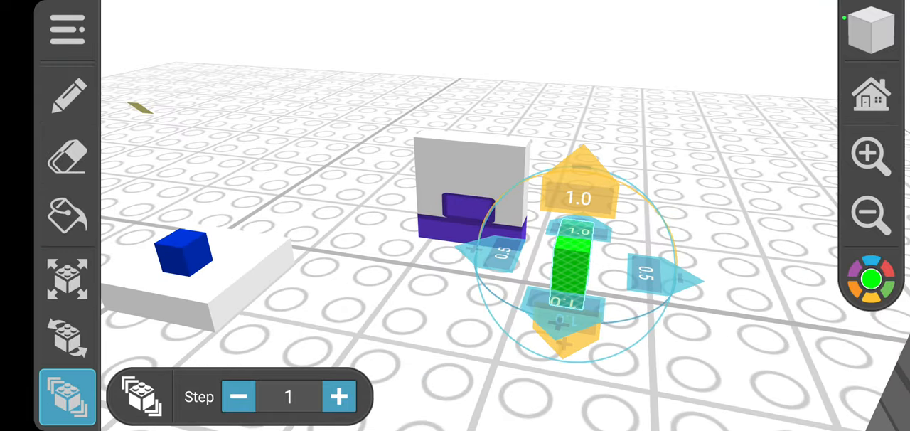
drag(711, 107, 569, 213)
drag(711, 107, 711, 249)
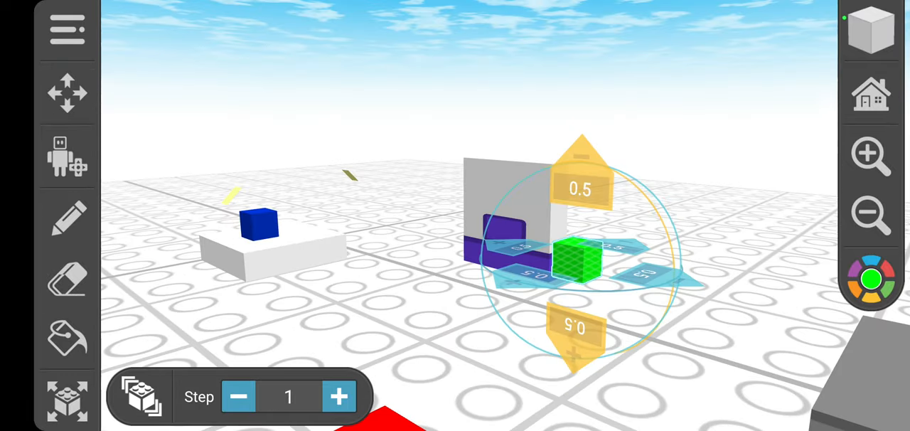
With move step 0,25, slide the green column down beside the wall and nudge it two steps right
drag(427, 106, 427, 249)
click(68, 400)
click(238, 397)
click(576, 214)
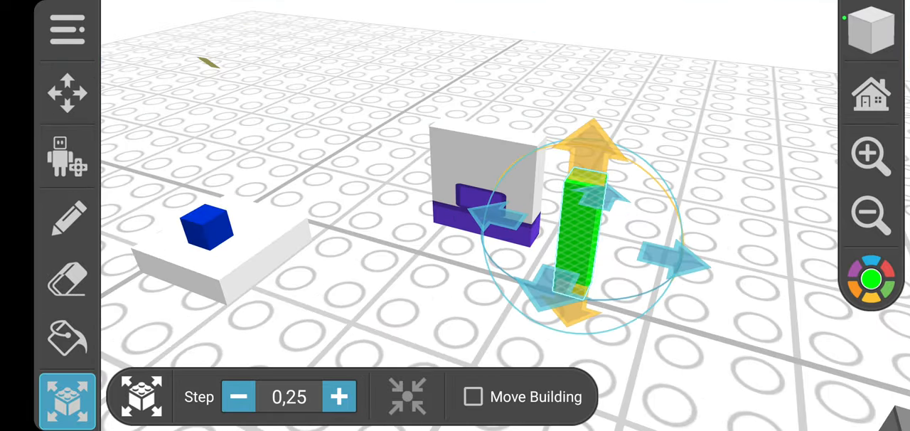
click(555, 192)
mouse_move(640, 107)
mouse_down()
mouse_move(569, 178)
mouse_move(541, 235)
mouse_move(662, 199)
mouse_move(598, 200)
mouse_up()
click(704, 86)
click(612, 199)
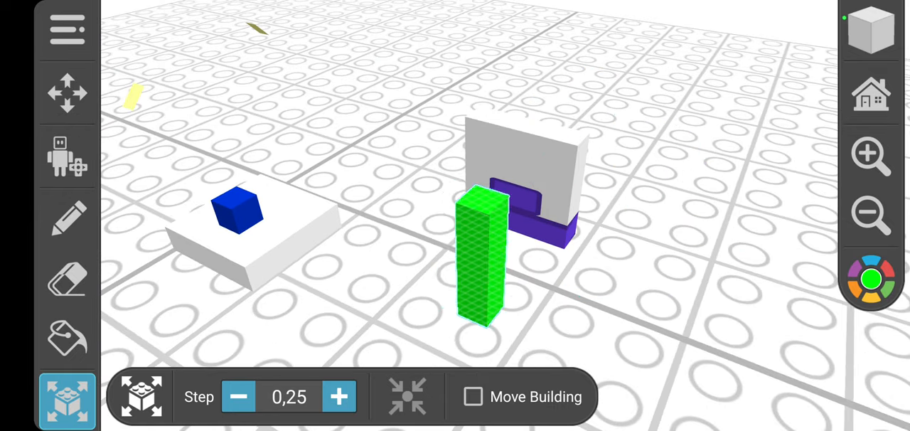
Move the green column away from the wall and shift it toward the wall and back
mouse_move(598, 192)
mouse_down()
mouse_move(441, 213)
mouse_move(768, 214)
mouse_up()
click(519, 163)
drag(355, 320, 355, 178)
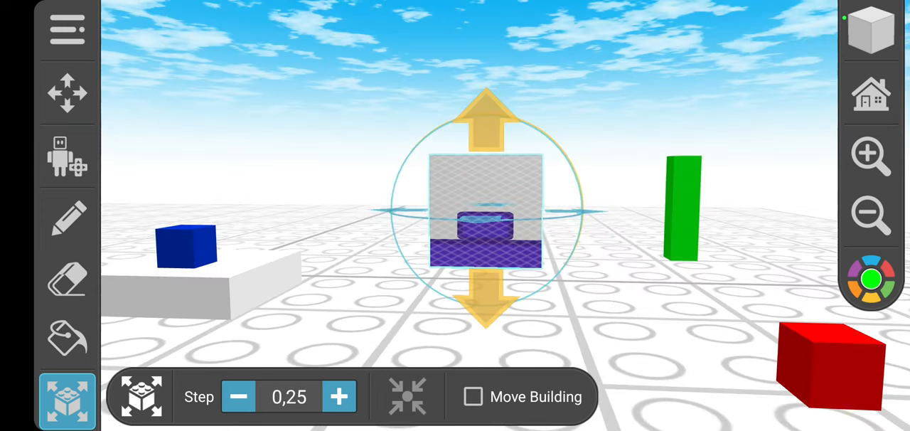
drag(455, 142, 455, 320)
click(682, 207)
mouse_move(690, 178)
mouse_down()
mouse_move(562, 213)
mouse_move(704, 199)
mouse_up()
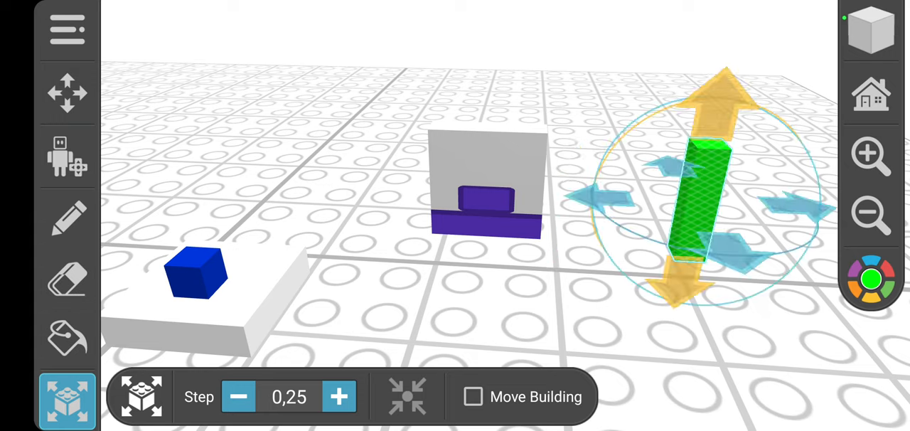
click(483, 206)
click(701, 199)
drag(355, 320, 213, 214)
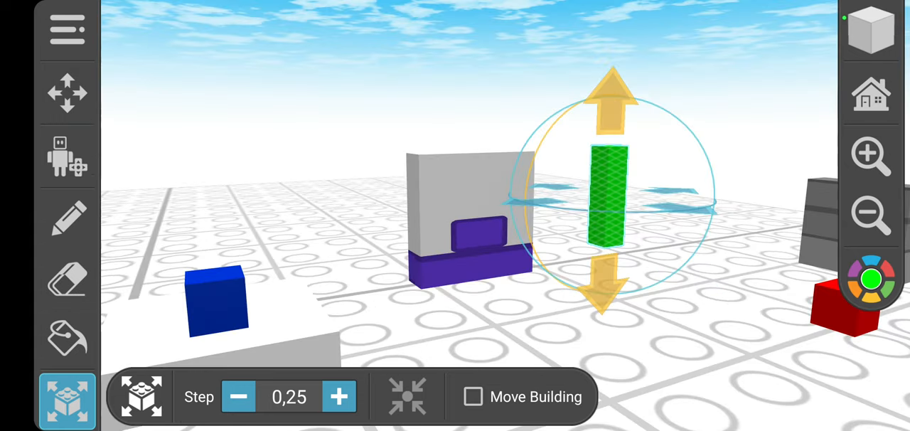
Stand the green column between the white-and-purple wall and the grey block
click(355, 107)
click(491, 157)
drag(490, 157, 441, 228)
drag(640, 320, 498, 249)
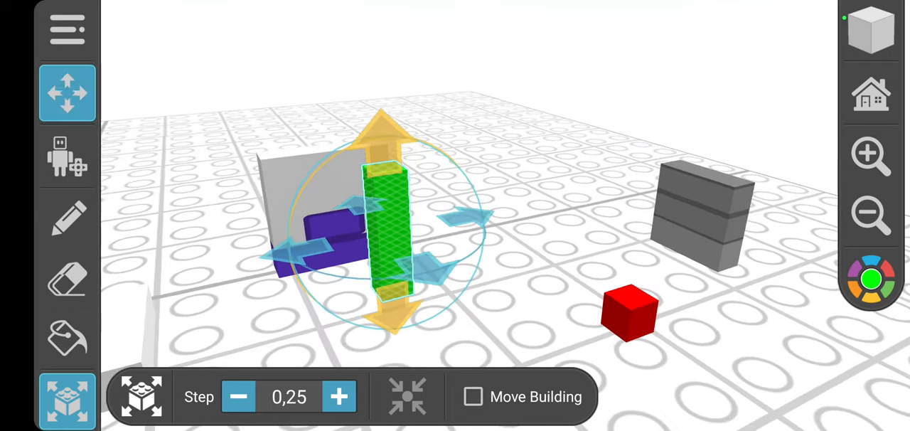
click(725, 213)
click(498, 86)
click(412, 228)
drag(412, 227, 533, 221)
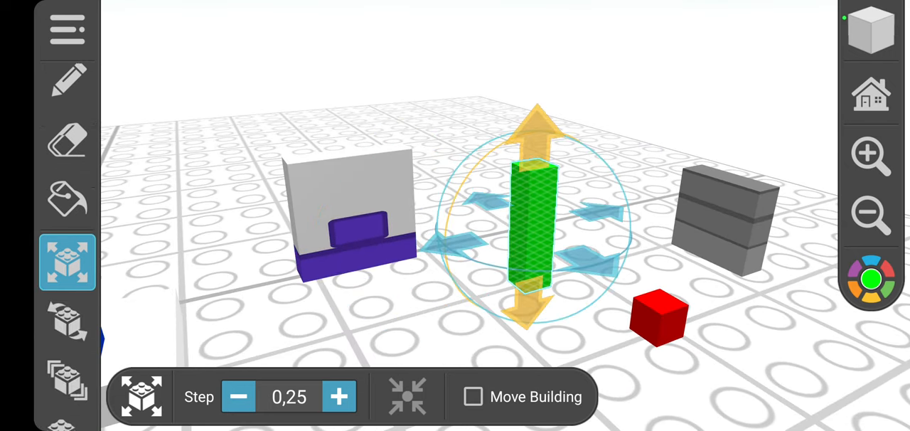
scroll(68, 249, down, 3)
Rotate the white-and-purple wall two steps so it stands sideways
click(67, 287)
click(349, 207)
click(426, 196)
click(342, 121)
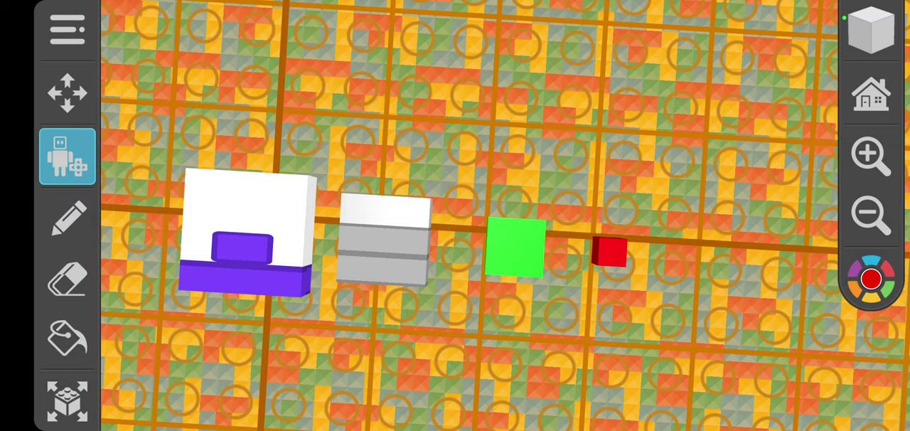
Orbit around the row of four characters and end looking straight down at them
drag(455, 320, 455, 107)
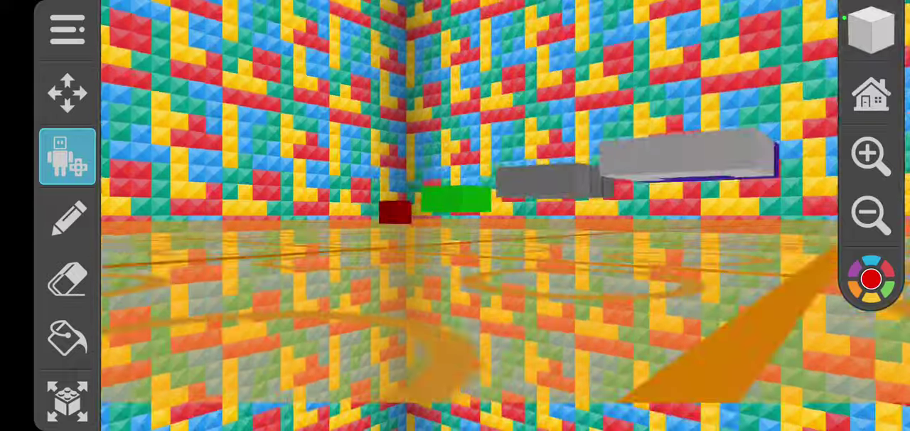
drag(285, 285, 640, 285)
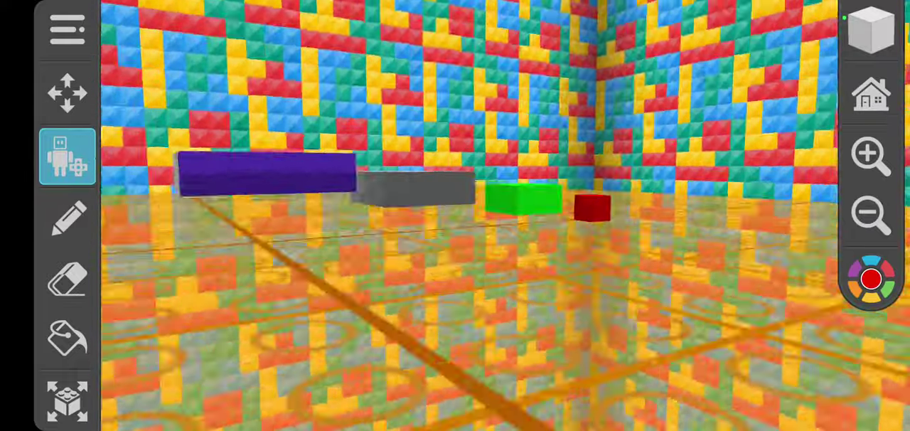
mouse_move(455, 107)
mouse_down()
mouse_move(455, 320)
mouse_move(455, 107)
mouse_up()
click(67, 400)
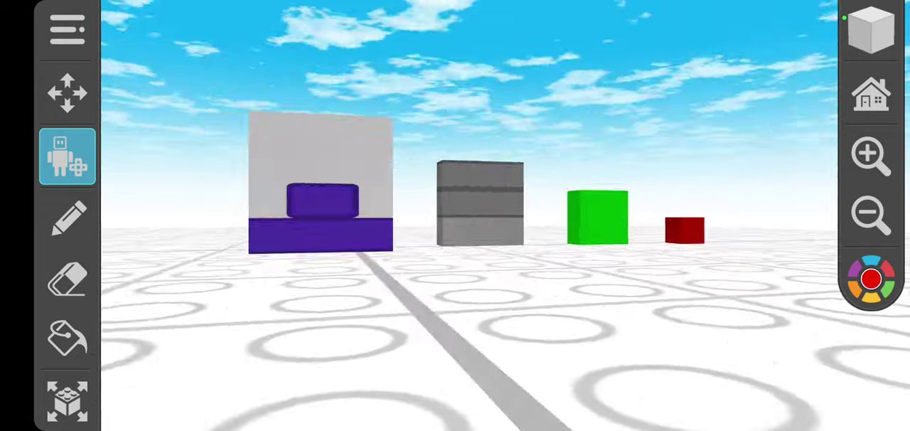
Orbit the view around to the other side of the row of characters
drag(569, 320, 341, 320)
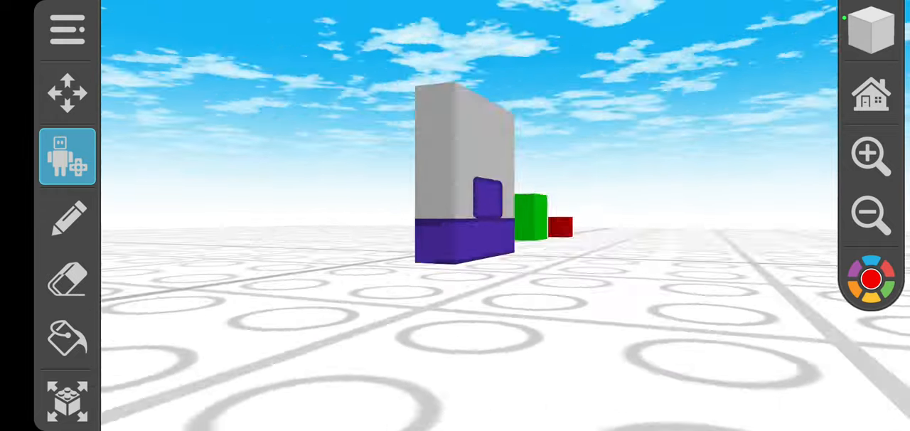
drag(569, 320, 341, 320)
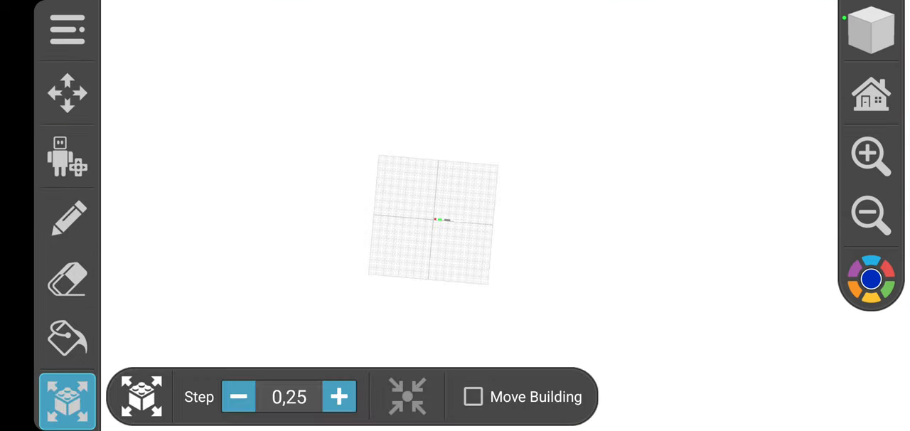
Place a new brick from the palette on the baseplate and delete the stray yellow piece
click(444, 221)
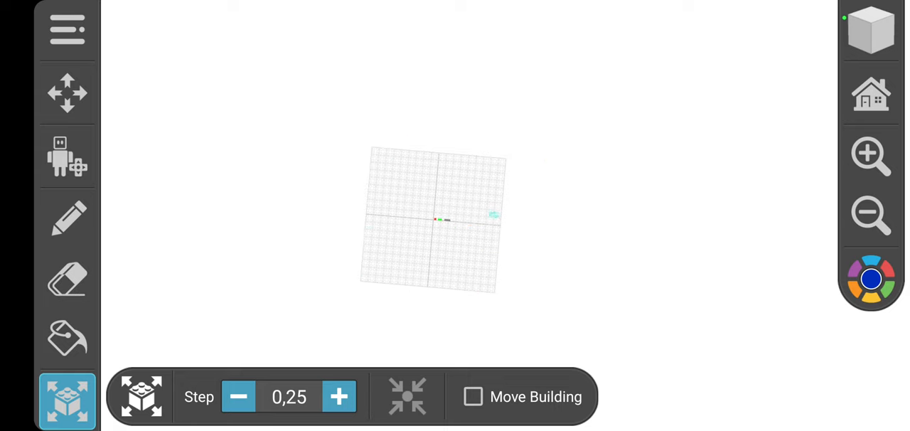
scroll(455, 213, up, 5)
scroll(455, 213, down, 5)
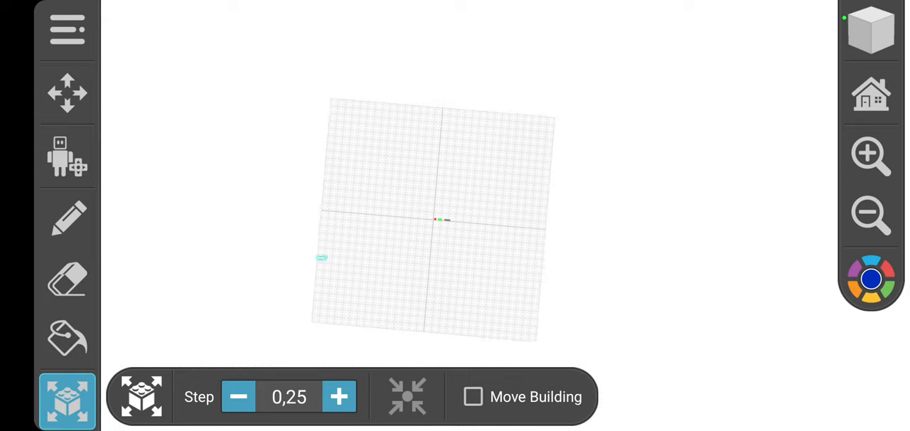
scroll(455, 213, up, 5)
scroll(455, 213, down, 5)
scroll(455, 213, down, 2)
scroll(456, 213, up, 5)
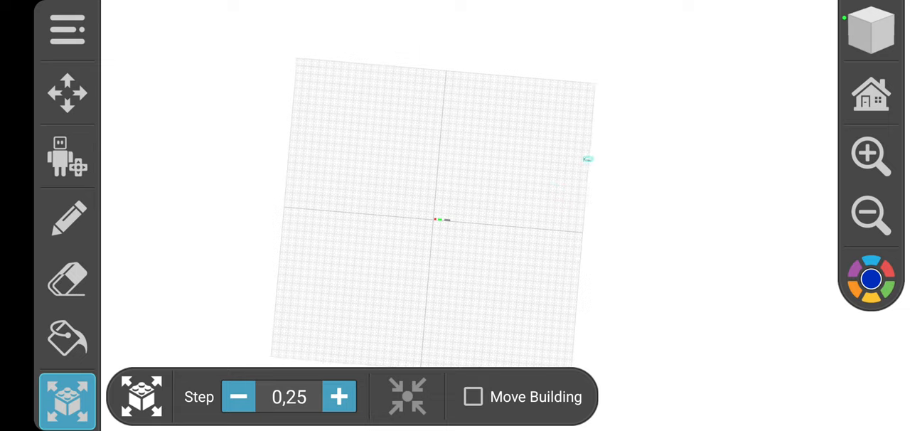
scroll(455, 214, up, 3)
scroll(455, 213, down, 8)
scroll(455, 213, up, 5)
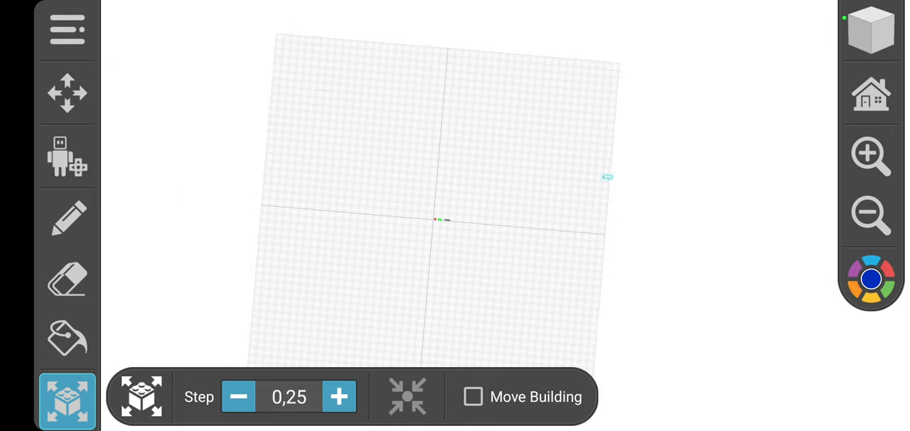
scroll(455, 213, down, 5)
click(872, 31)
click(353, 89)
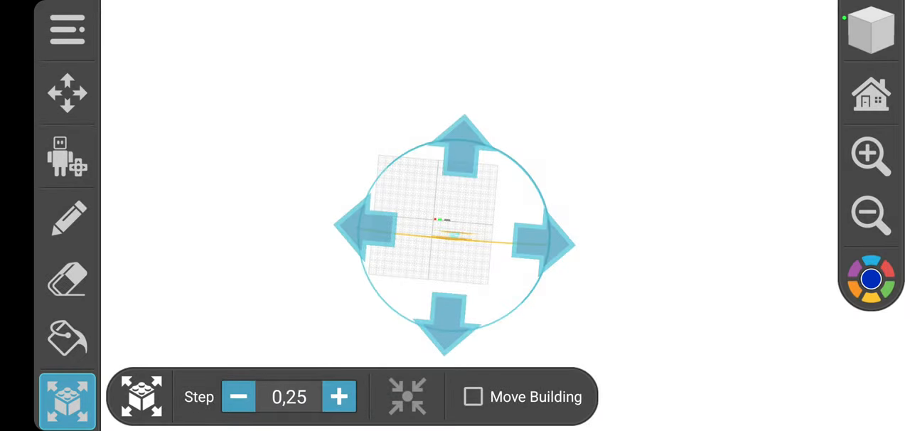
click(68, 93)
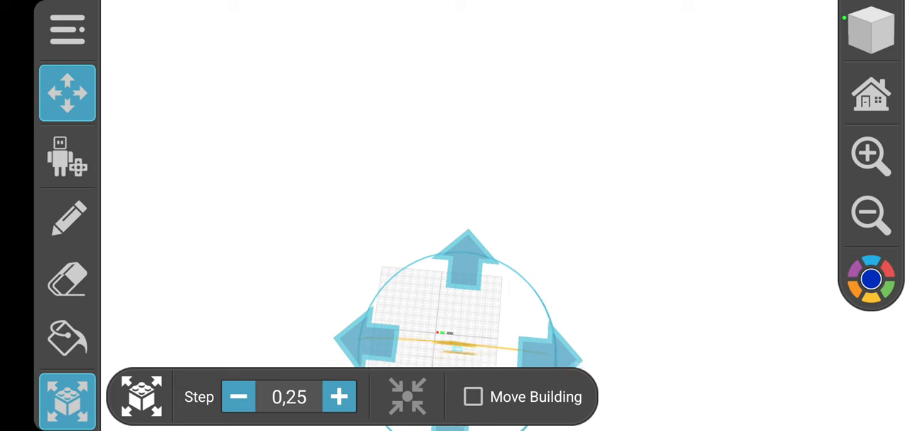
key(Escape)
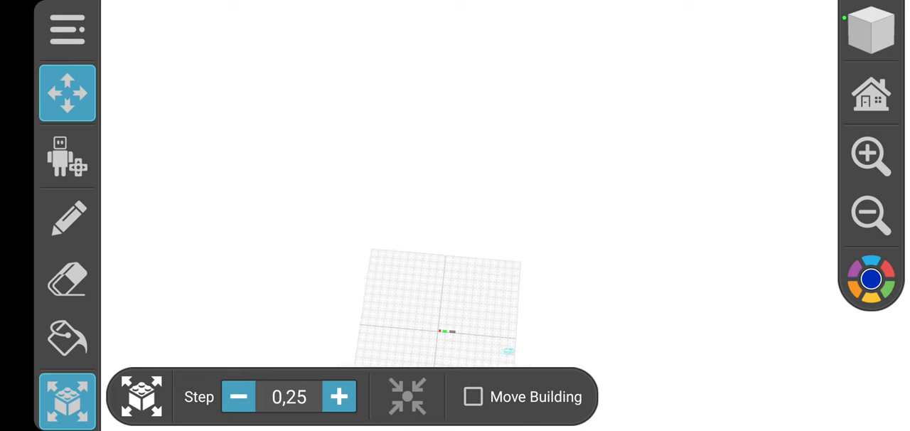